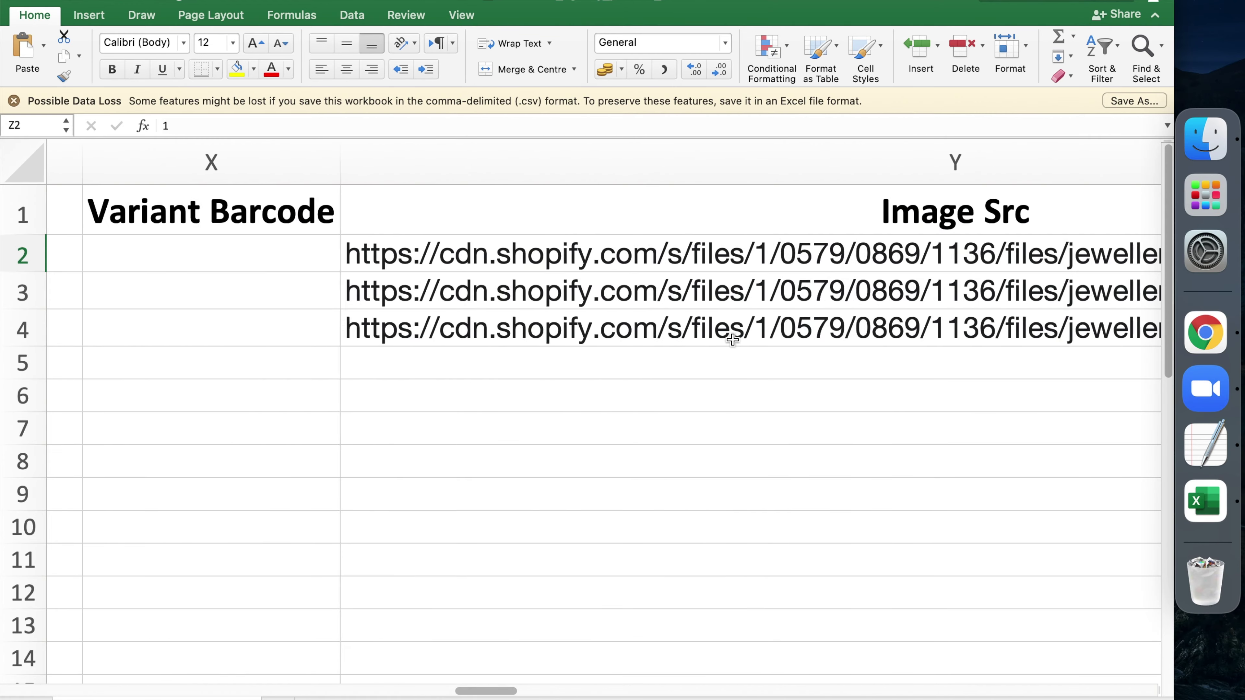
Locate the empty Variant Image column in the product sheet and compare it with the product's variant thumbnails in the Shopify admin
scroll(732, 339, "right", 15)
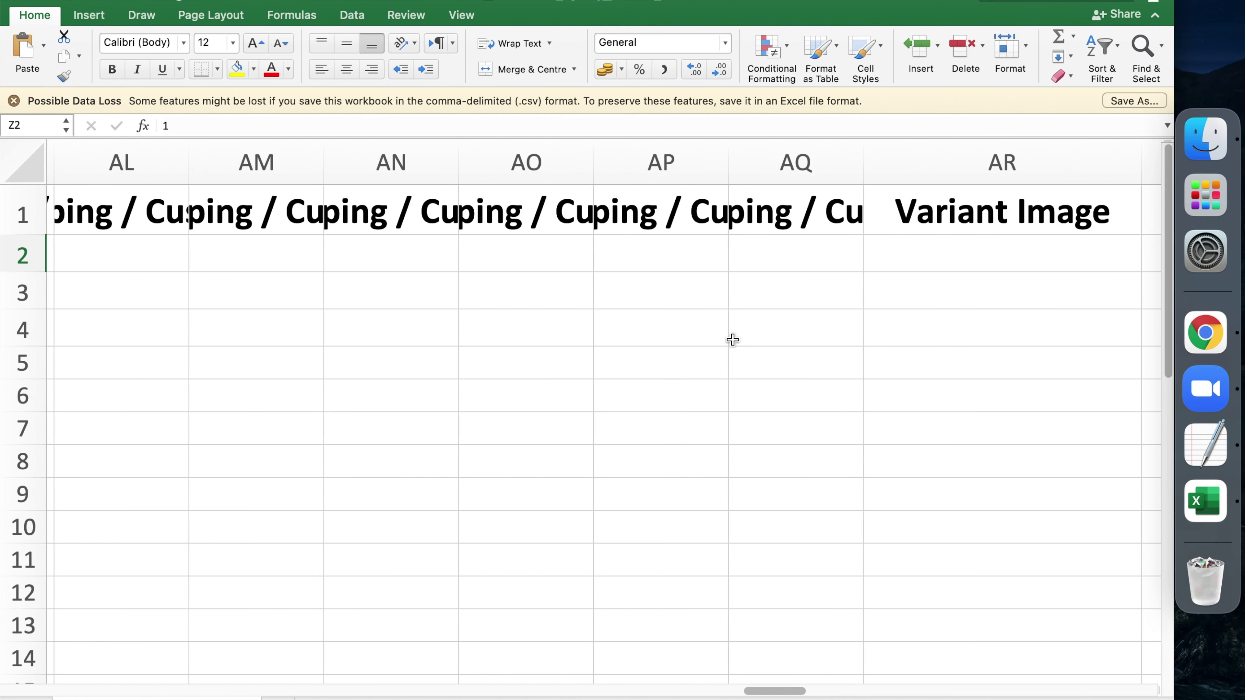
scroll(696, 321, "left", 6)
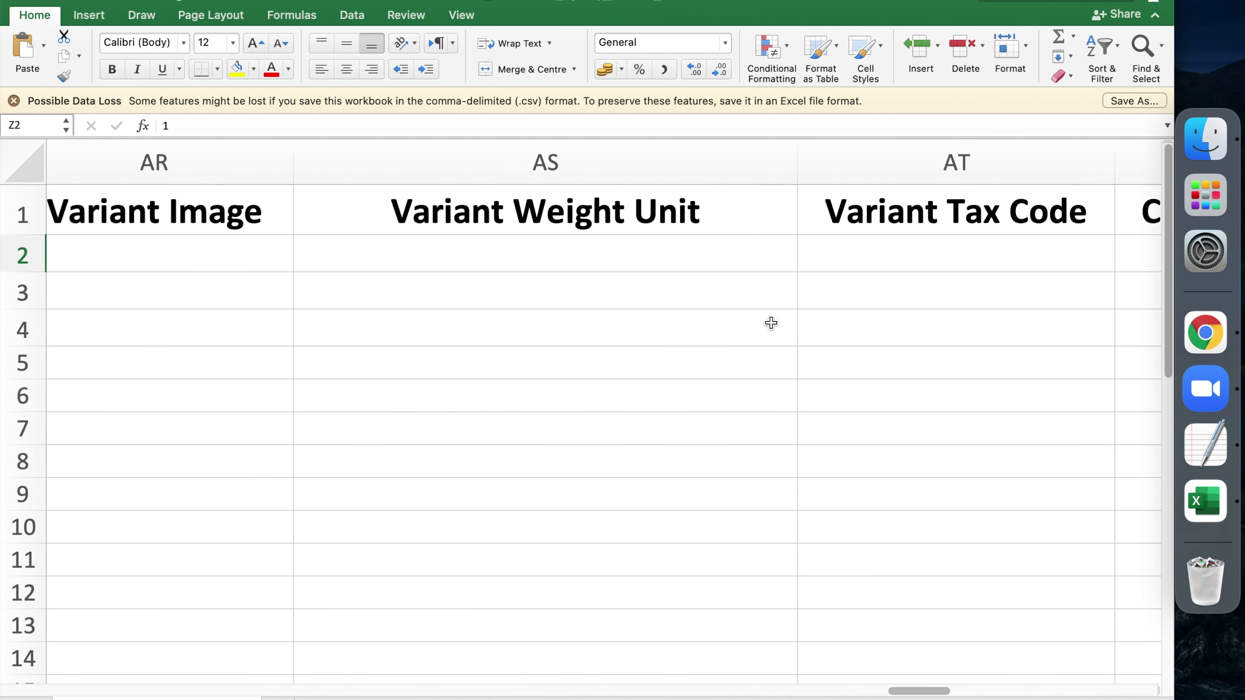
left_click(607, 219)
left_click(579, 259)
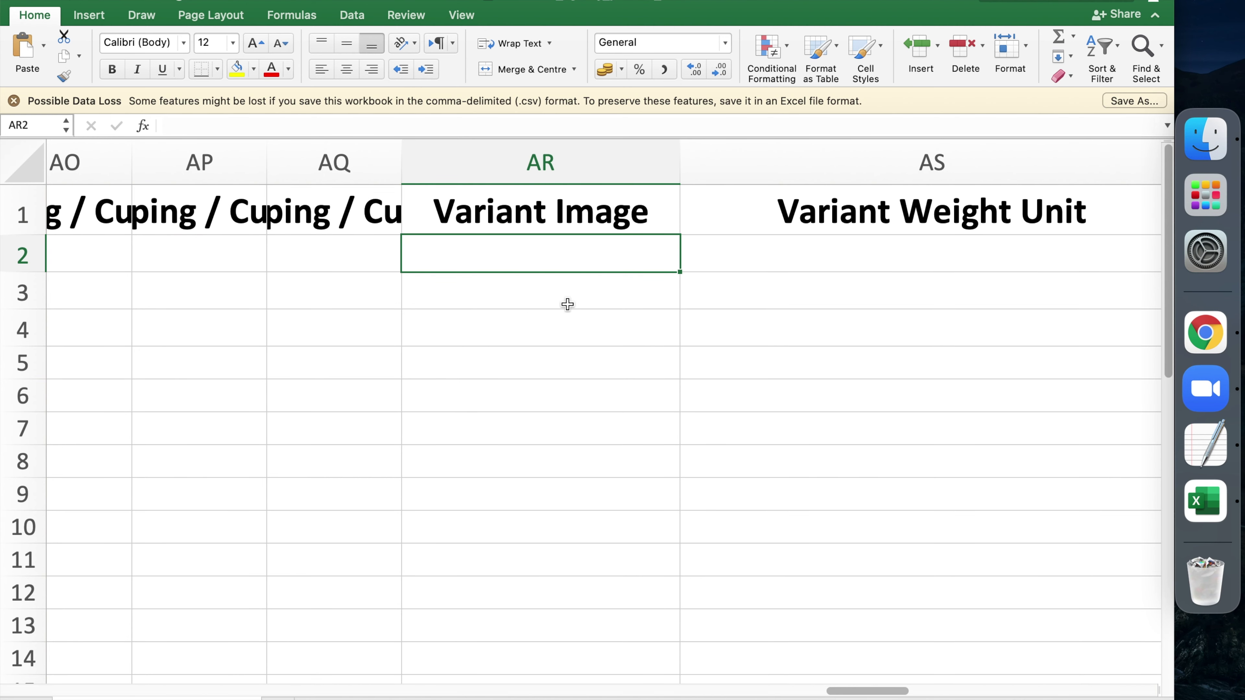
scroll(567, 305, "left", 3)
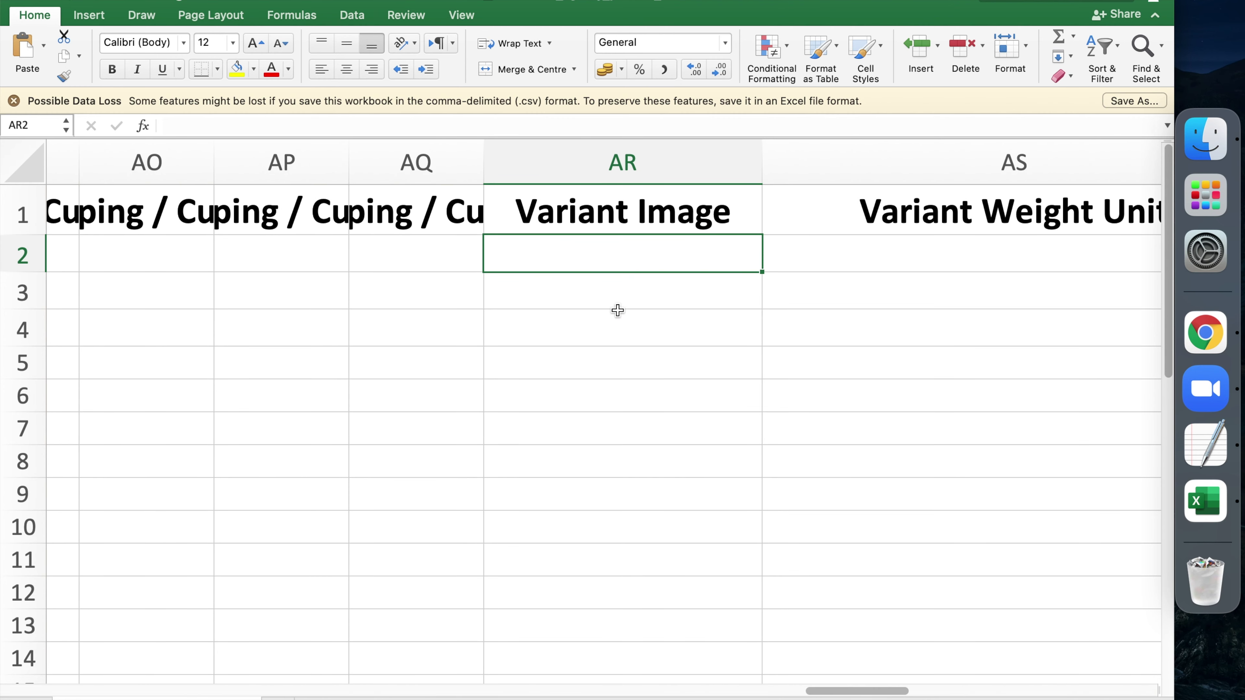
scroll(618, 308, "left", 5)
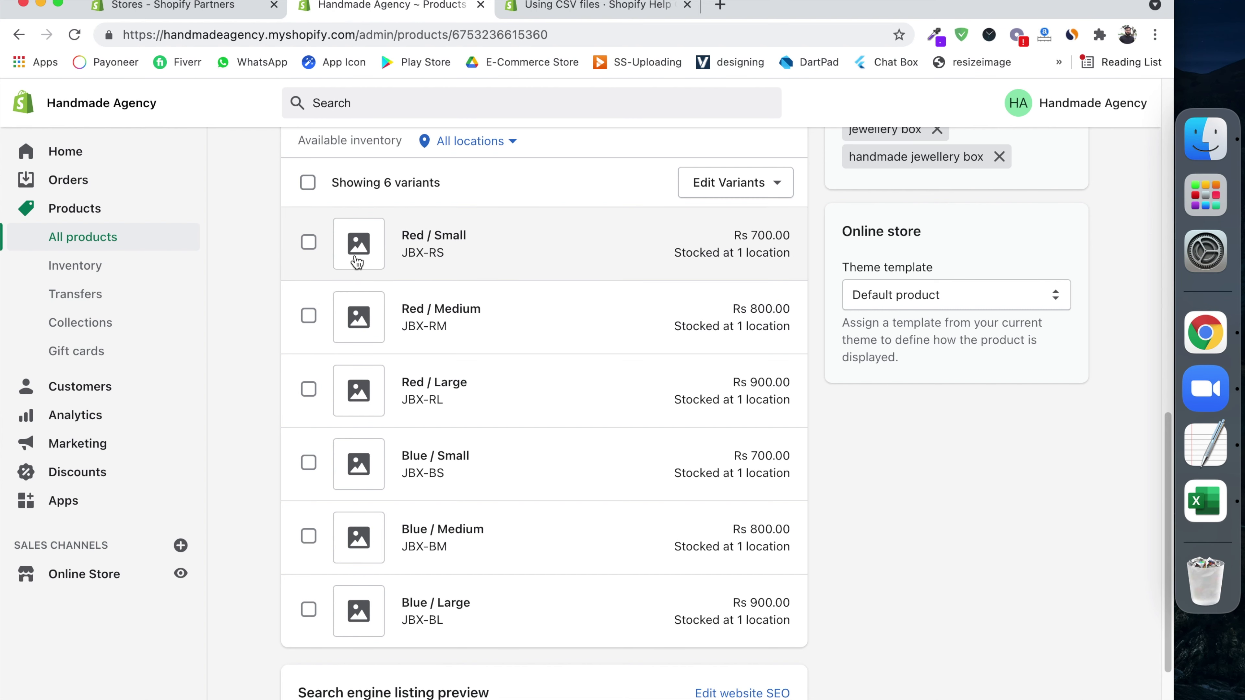
key("super+Tab")
In the Excel sheet, copy the three Image Src URLs from Y2:Y4 into the Variant Image column at AR2:AR4
scroll(633, 319, "left", 10)
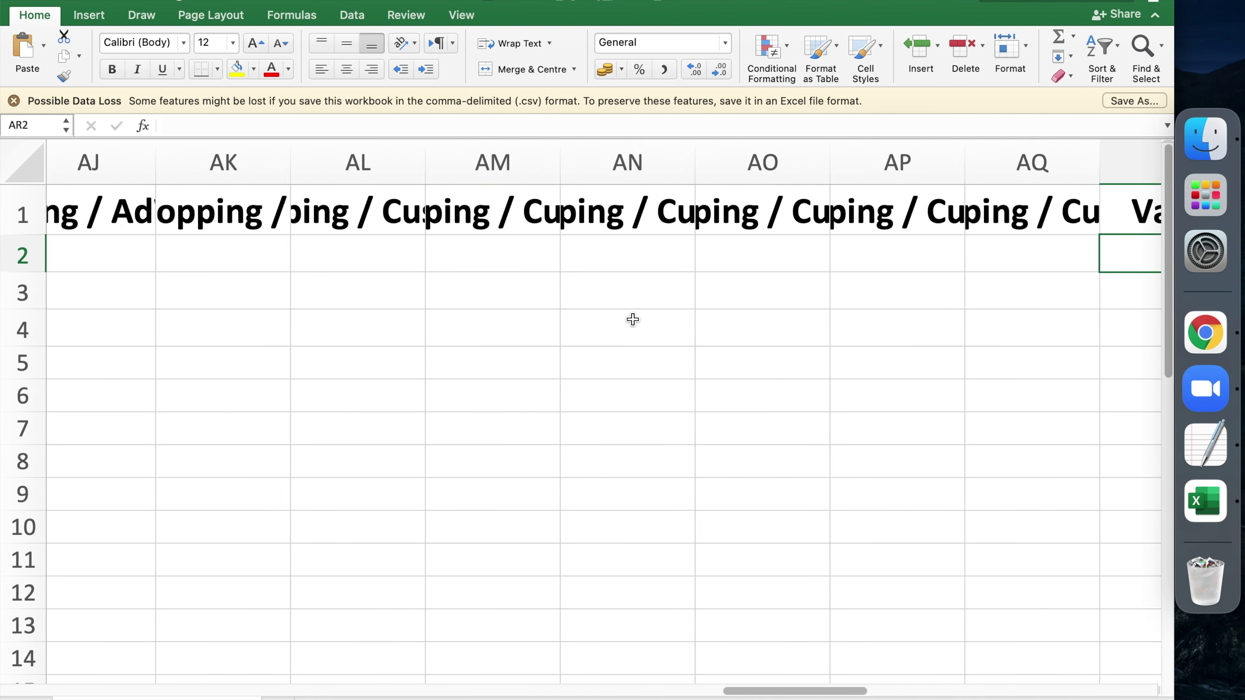
scroll(633, 319, "left", 6)
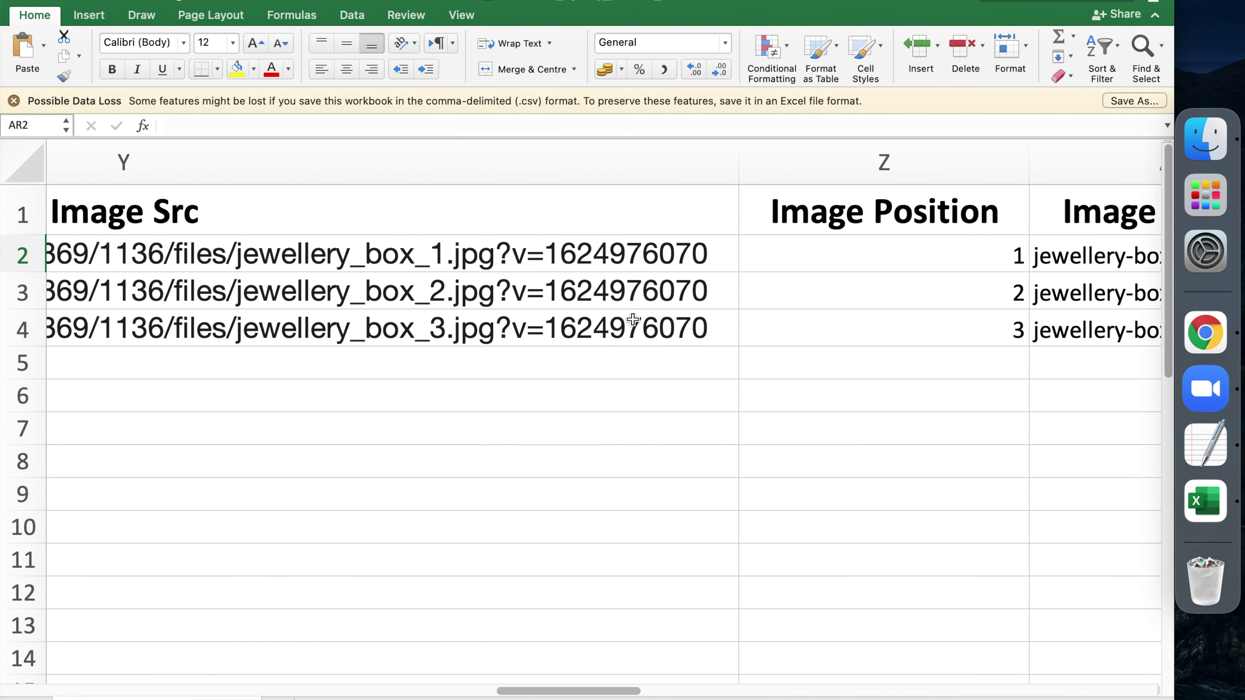
left_click(534, 265)
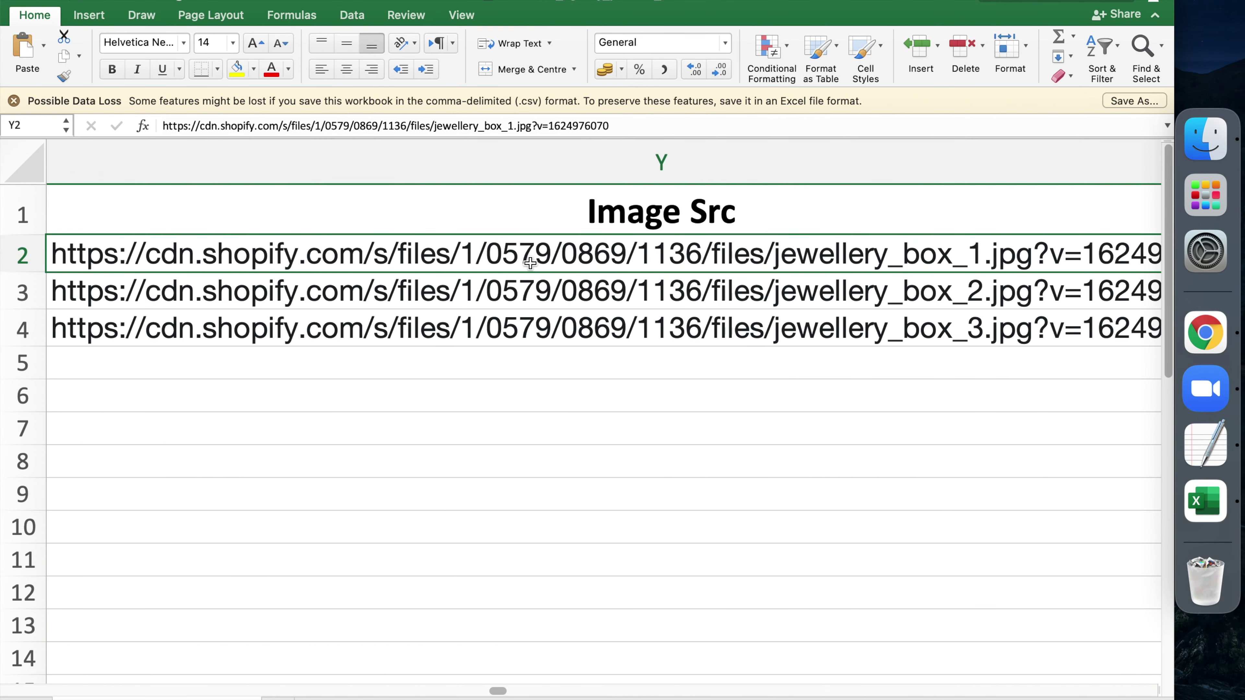
key("shift+Down")
key("shift+Down")
key("super+c")
scroll(530, 263, "right", 10)
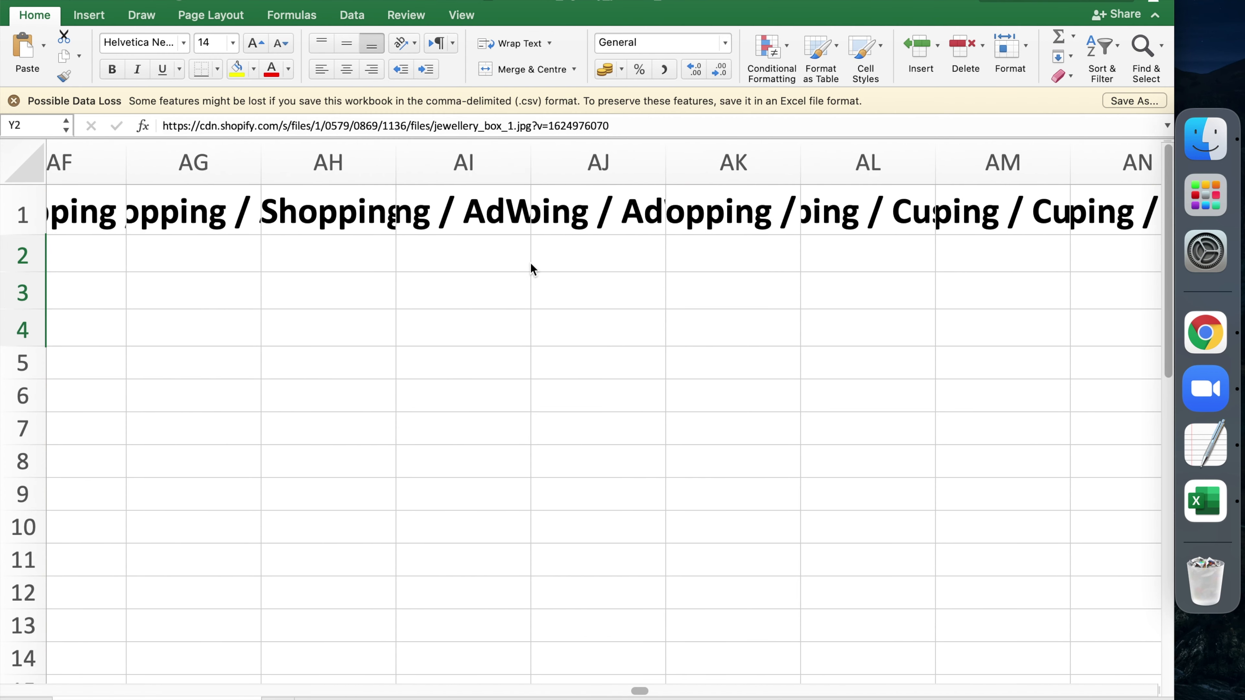
scroll(723, 259, "right", 10)
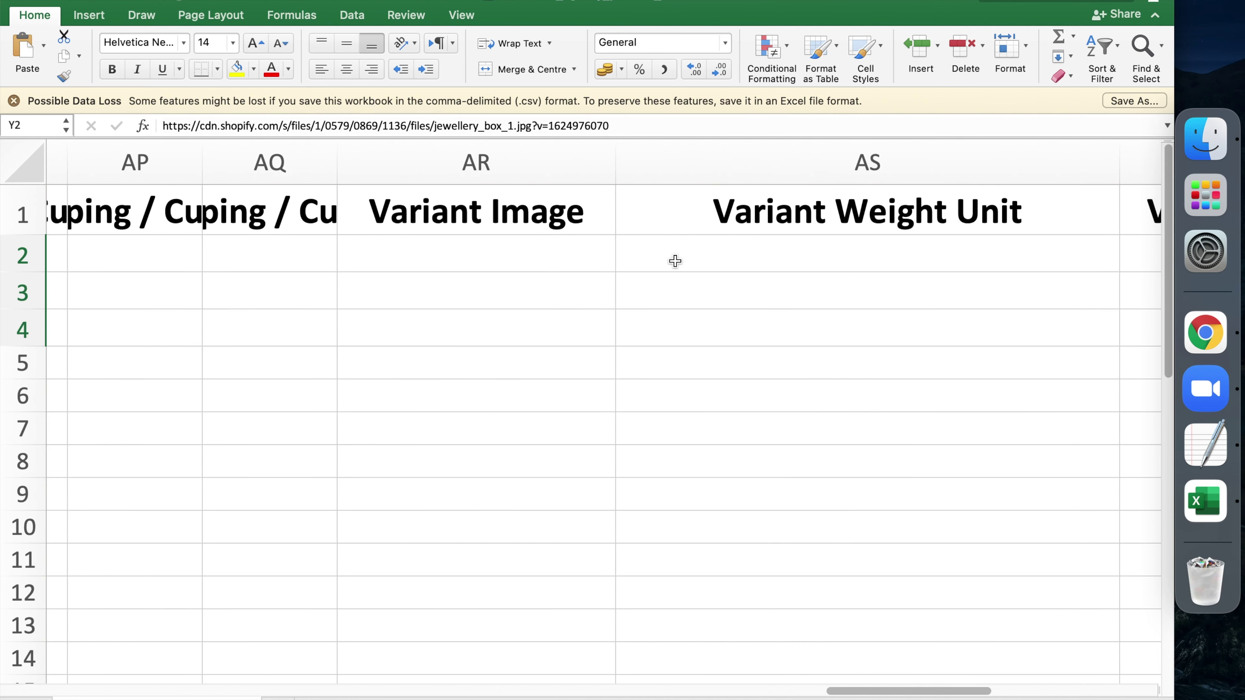
left_click(531, 245)
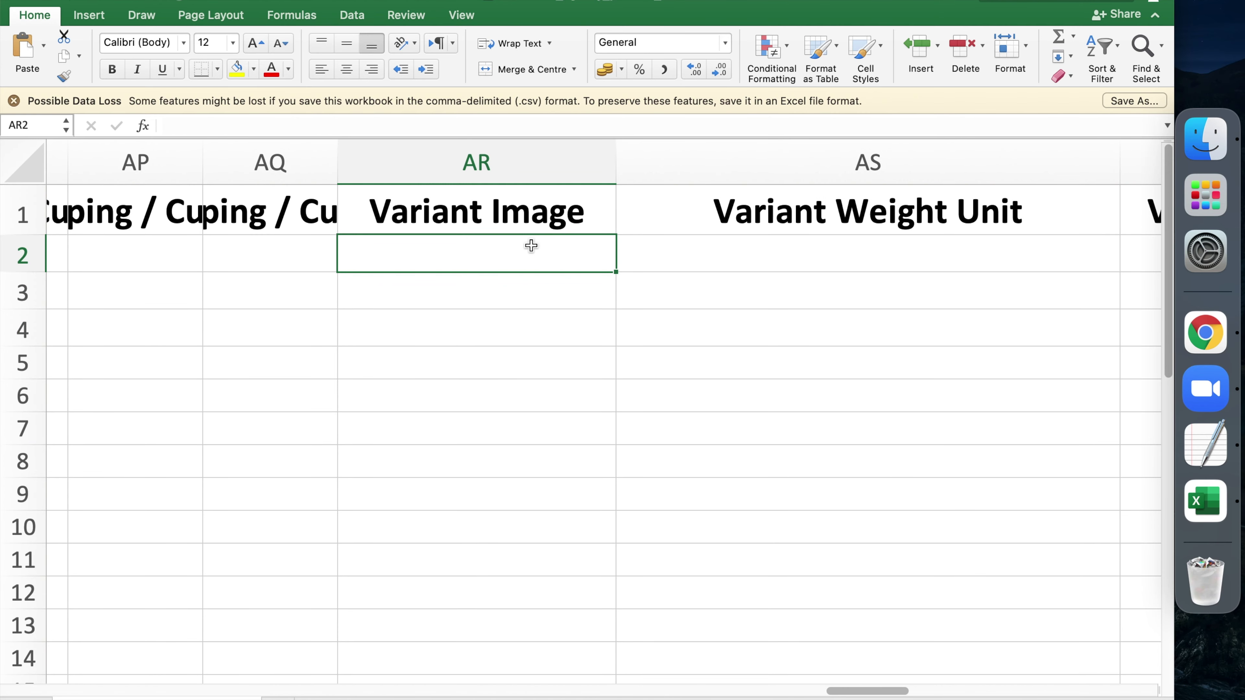
key("super+v")
Paste the same three image URLs into Variant Image cells AR5:AR7 for the blue variants
left_click(501, 357)
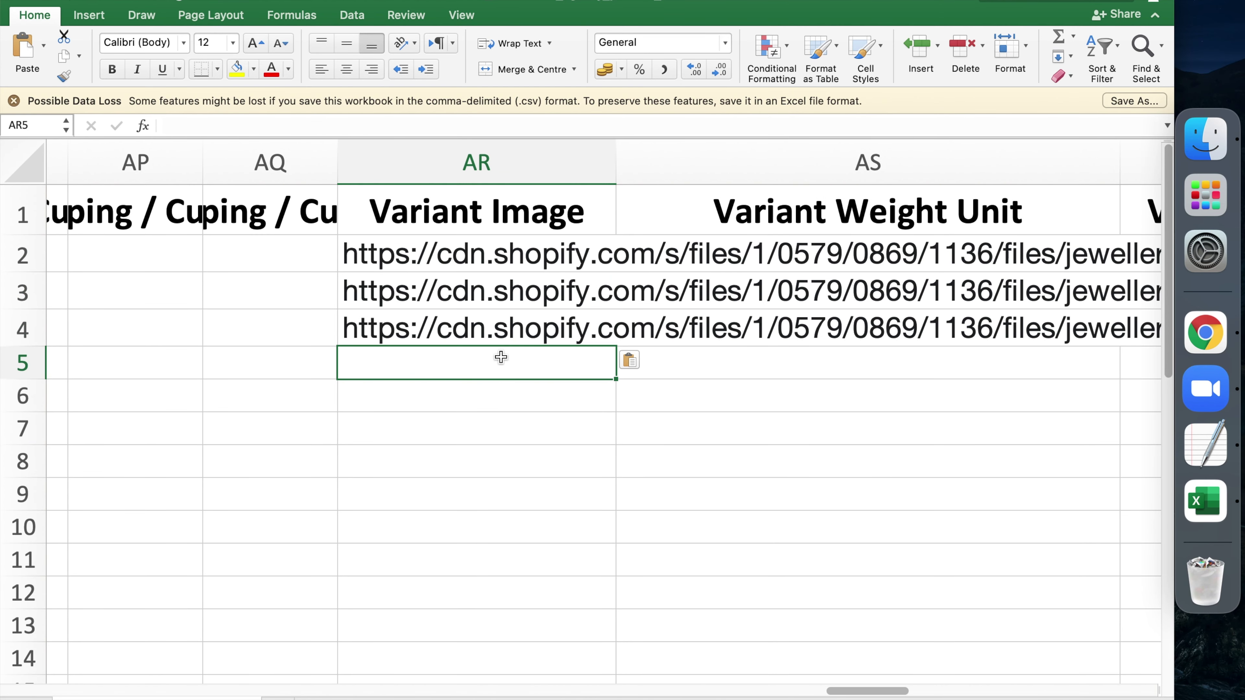
key("super+v")
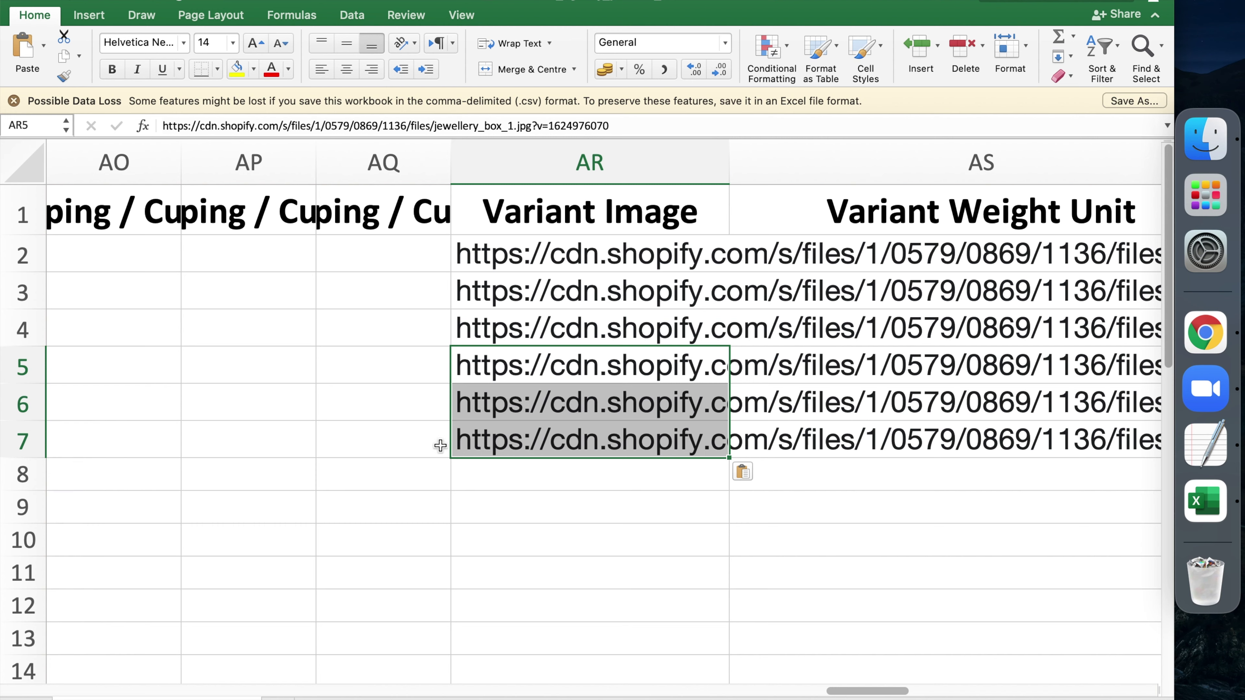
left_click(394, 444)
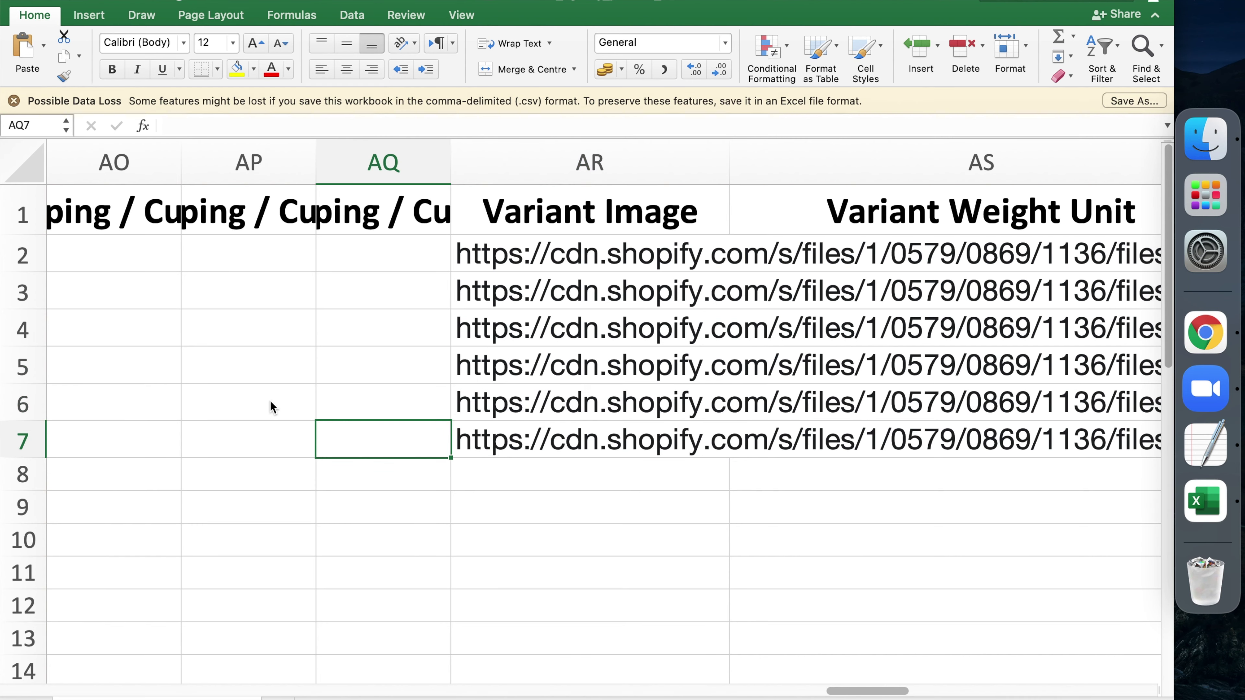
Switch to the Shopify admin in Chrome and add handmade_agency_product_sheet.csv as the file for a product import
key("super+Tab")
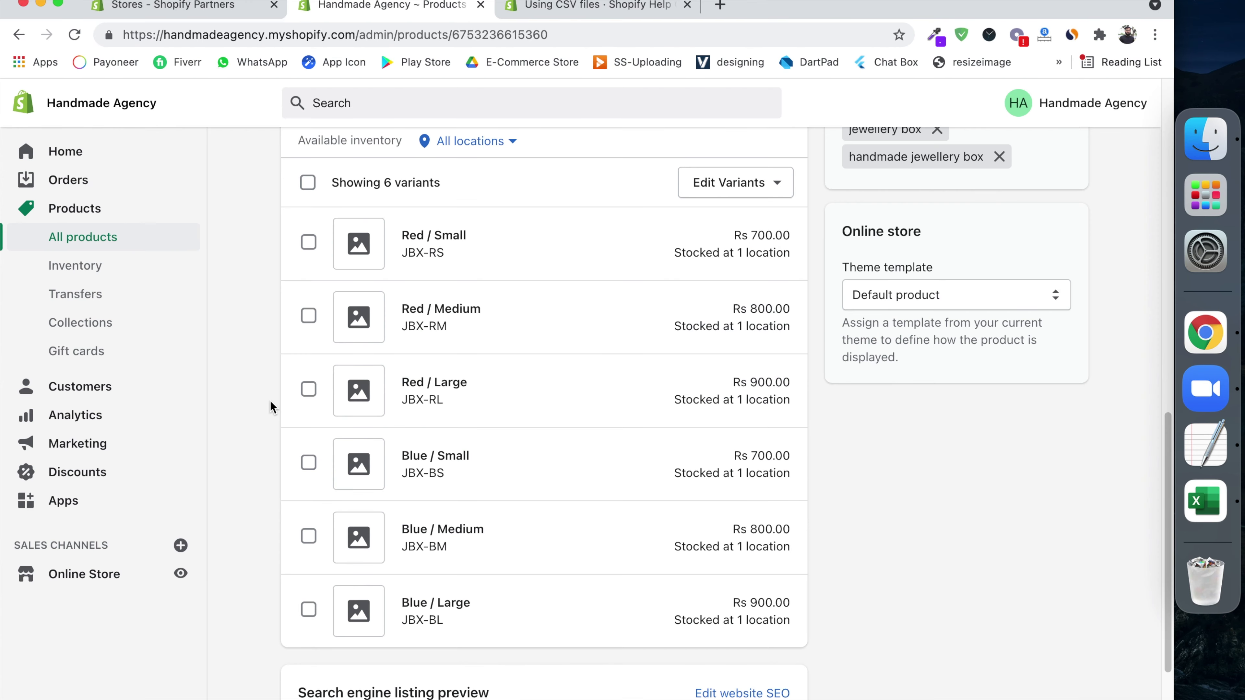
left_click(129, 243)
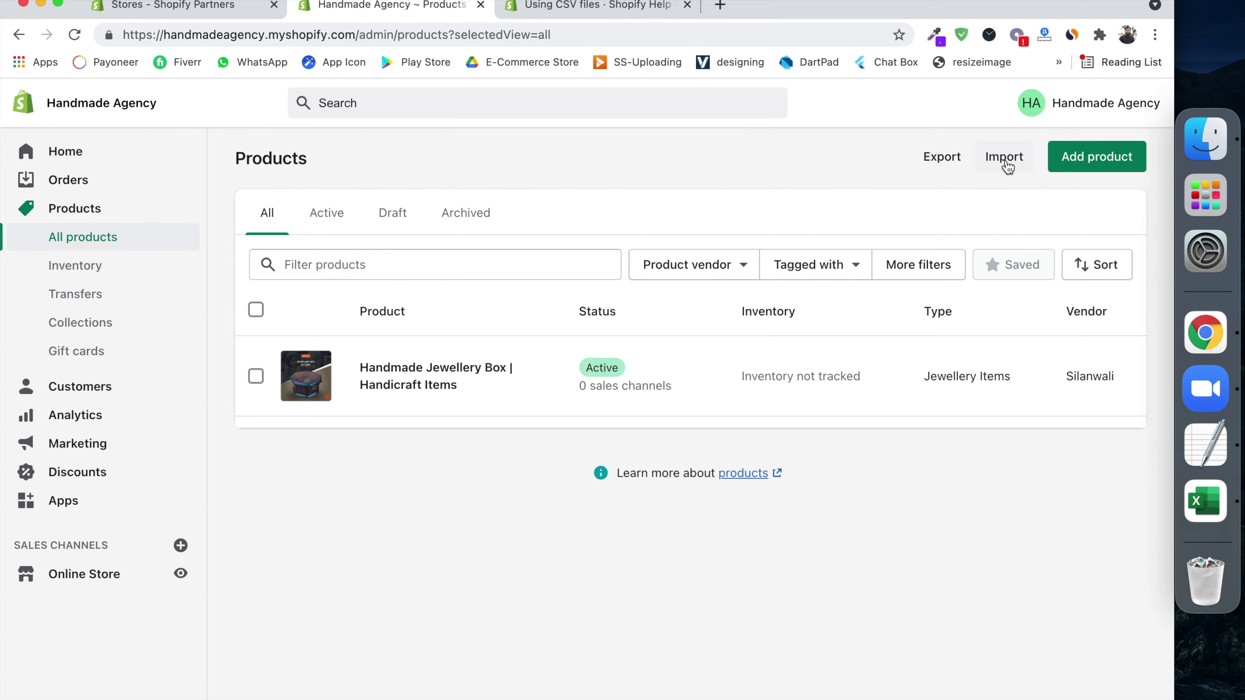
left_click(1005, 156)
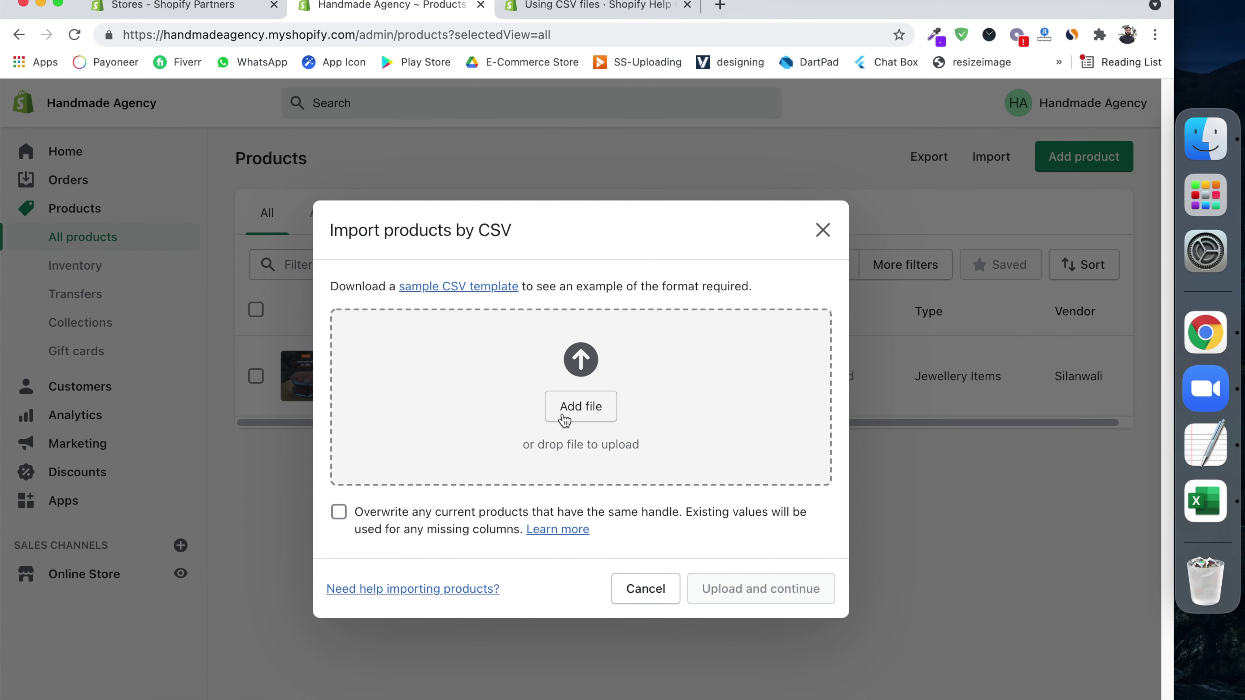
left_click(565, 418)
double_click(218, 195)
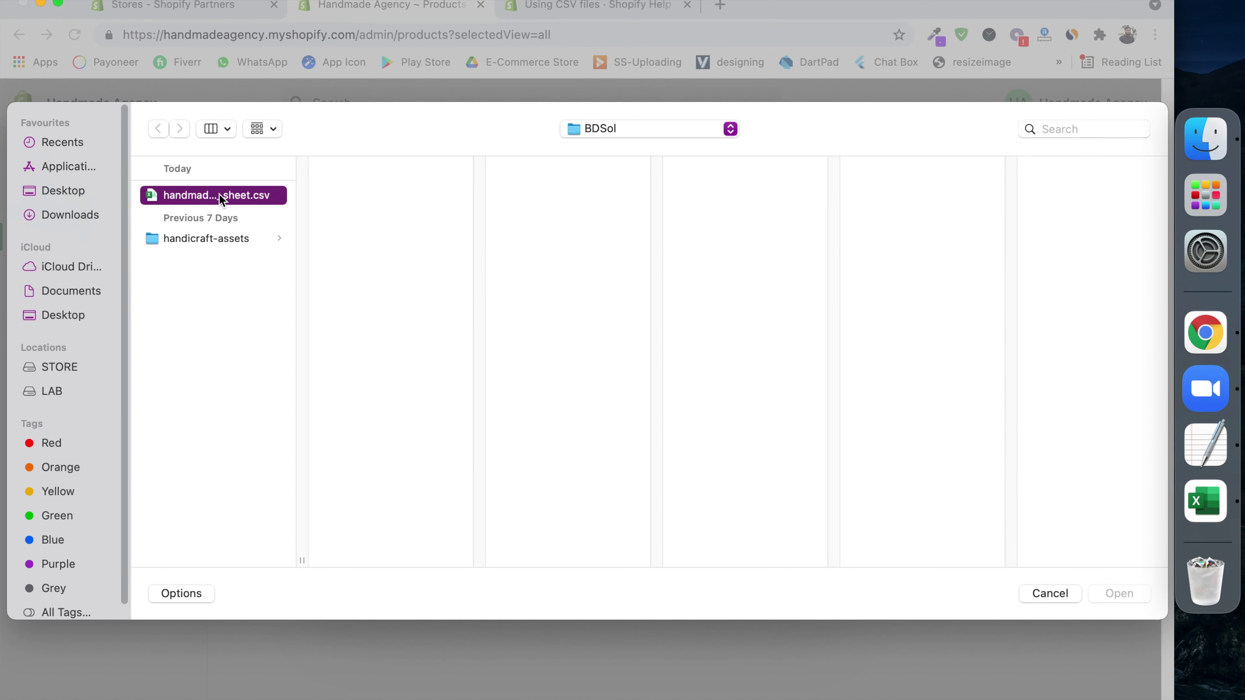
Enable overwriting of current products with the same handle, upload the CSV file and import the products
left_click(356, 466)
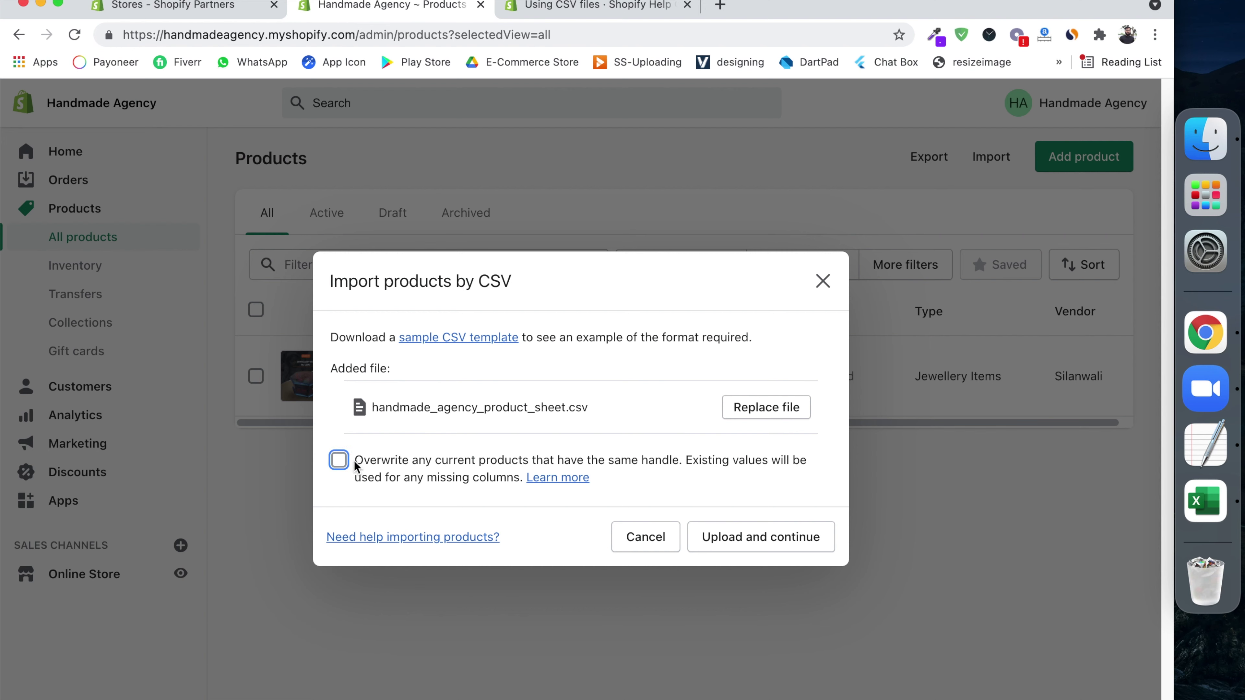
left_click(345, 464)
left_click(744, 542)
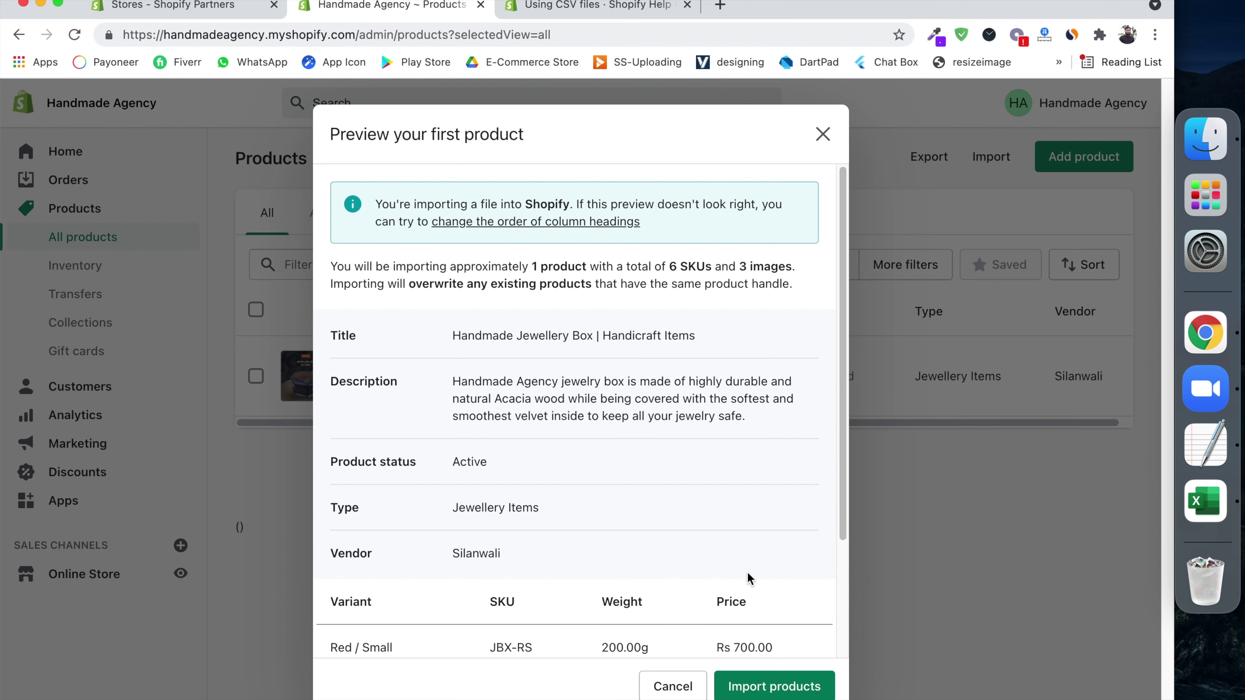
left_click(782, 688)
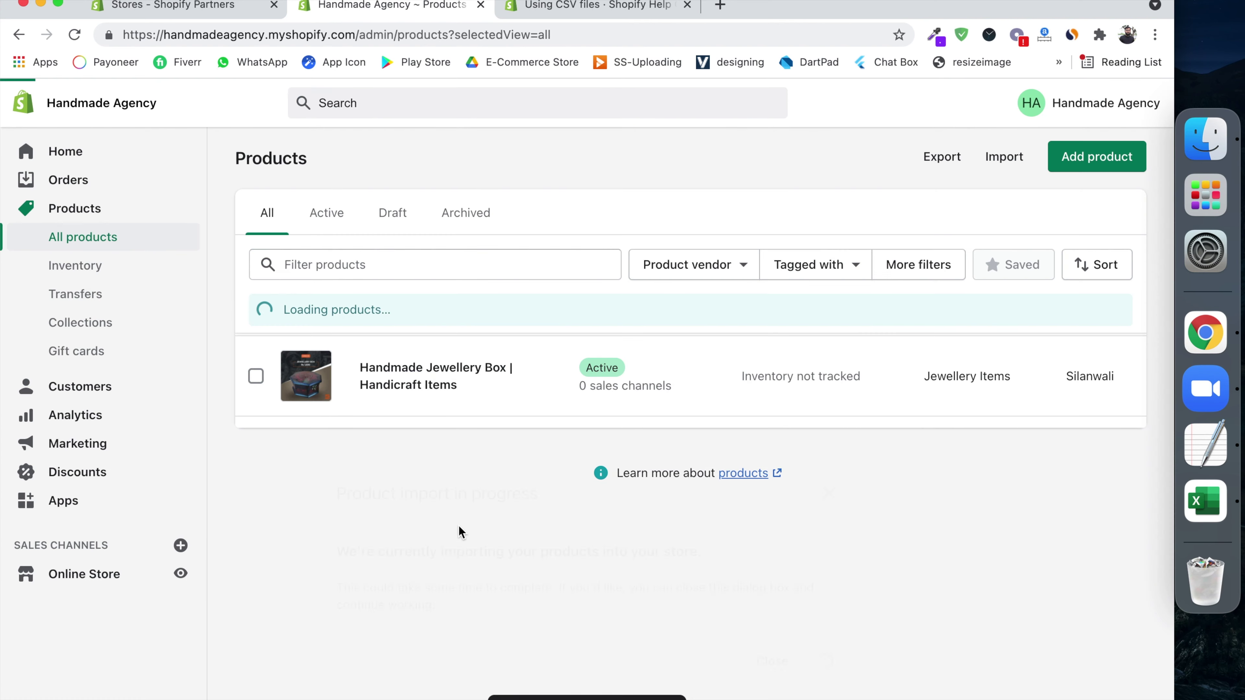
Open the Handmade Jewellery Box product and check its variant images against the Variant Image column in the Excel sheet
left_click(421, 378)
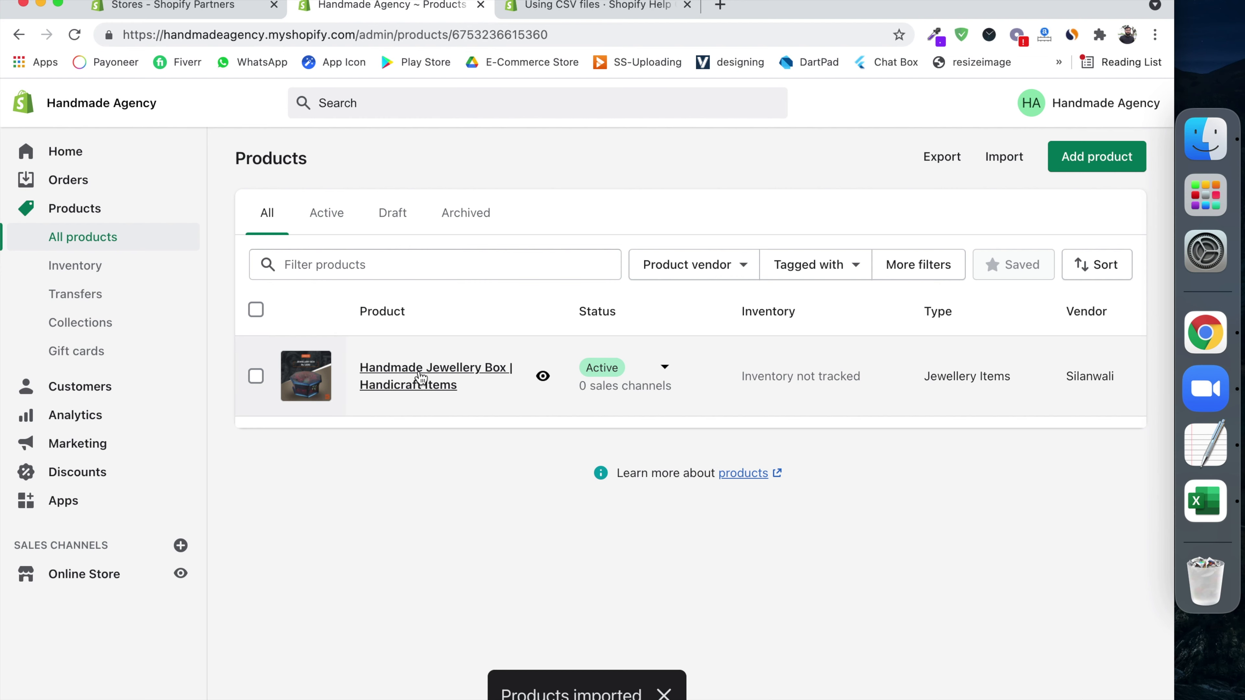
scroll(420, 378, "down", 10)
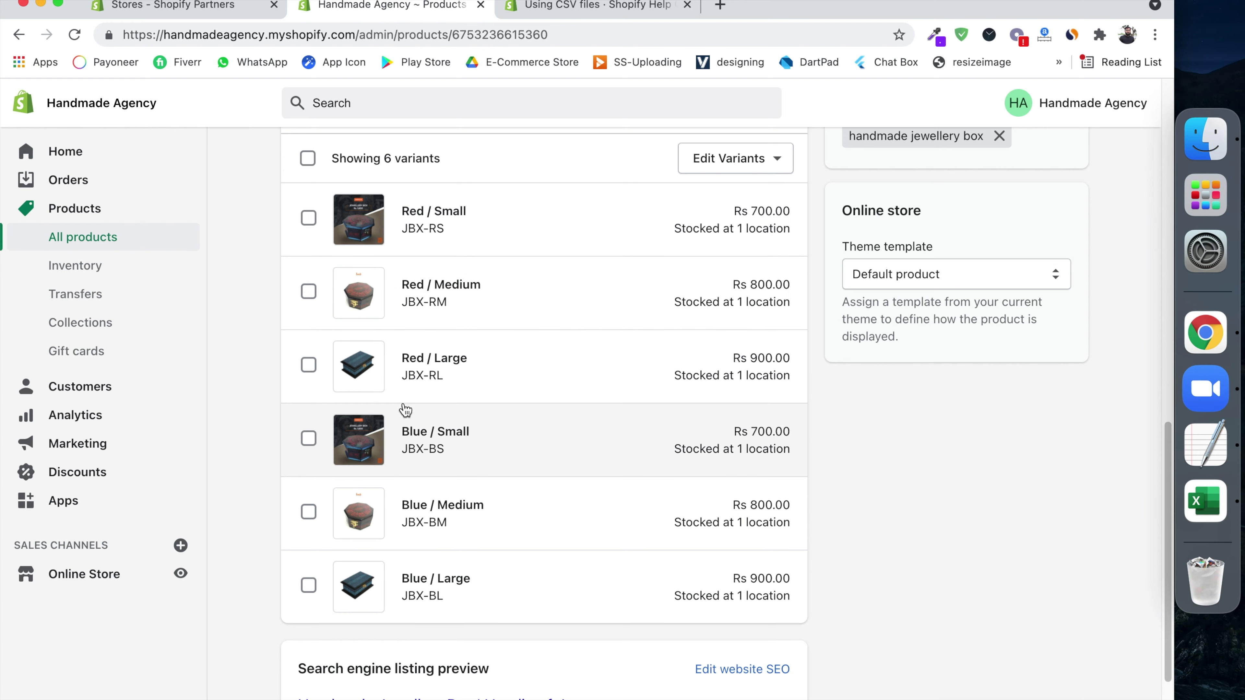
key("super+Tab")
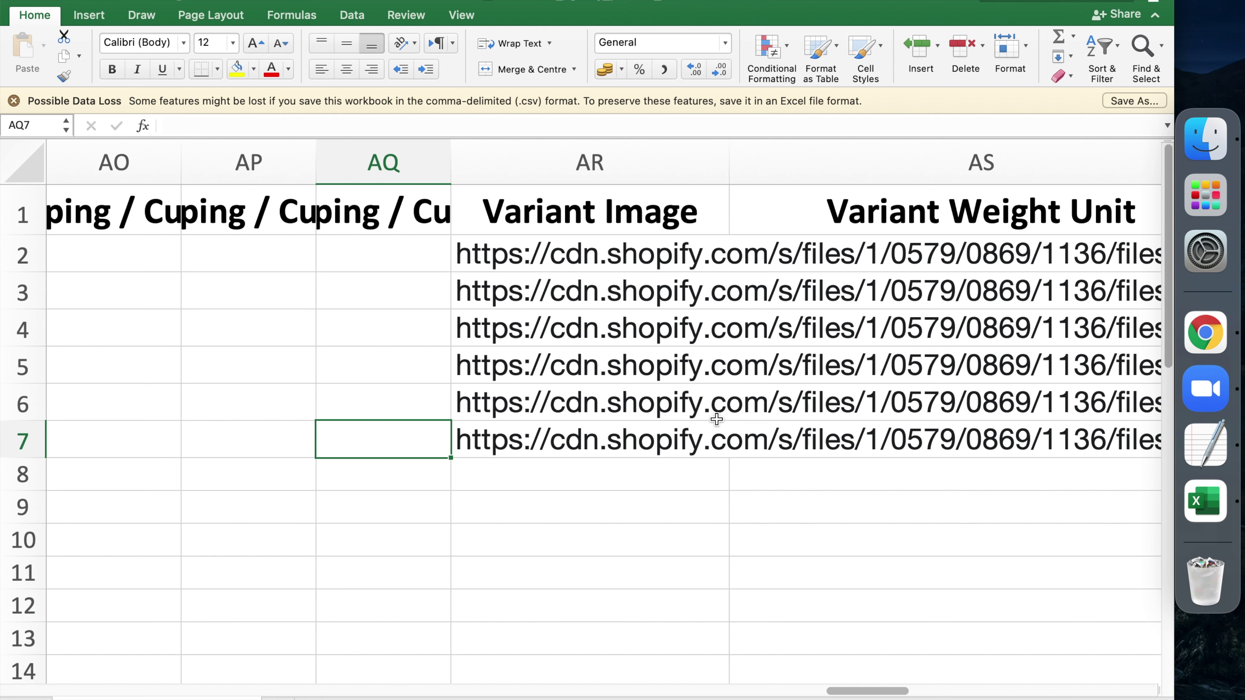
left_click(558, 209)
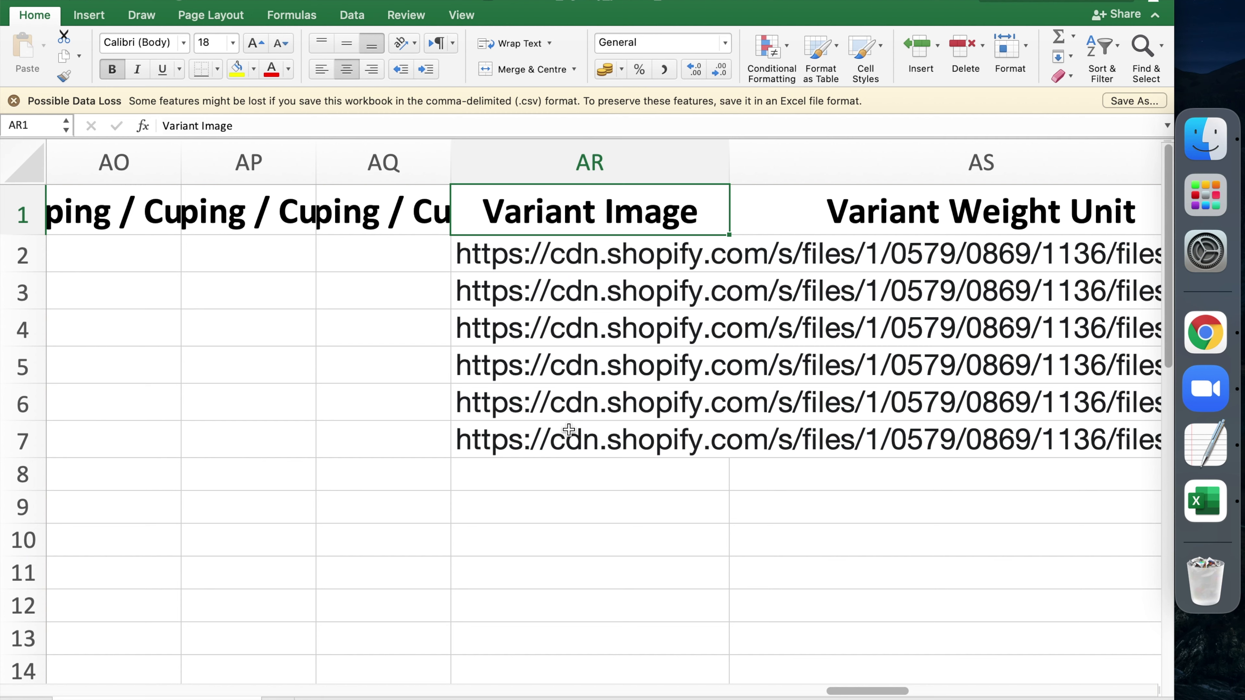
left_click(537, 261)
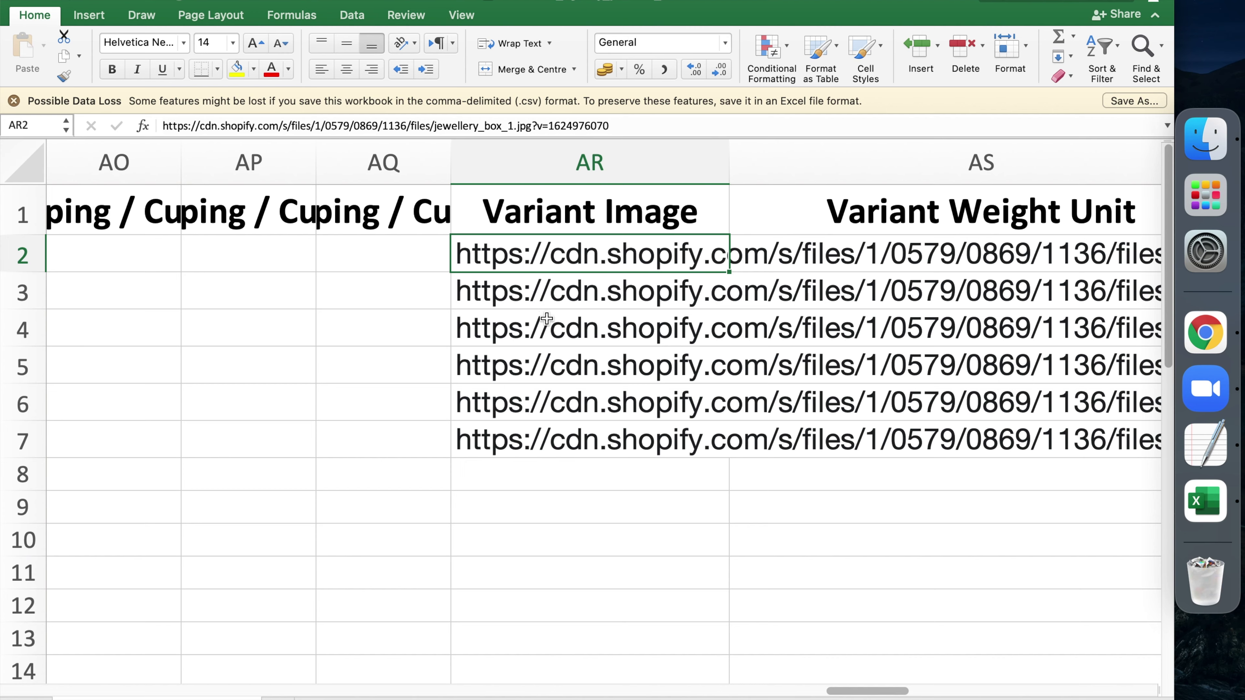
key("super+Tab")
key("super+Tab")
Review the sheet's image, inventory, SKU and option columns, checking the red and blue entries under Option1 Value
scroll(682, 279, "left", 15)
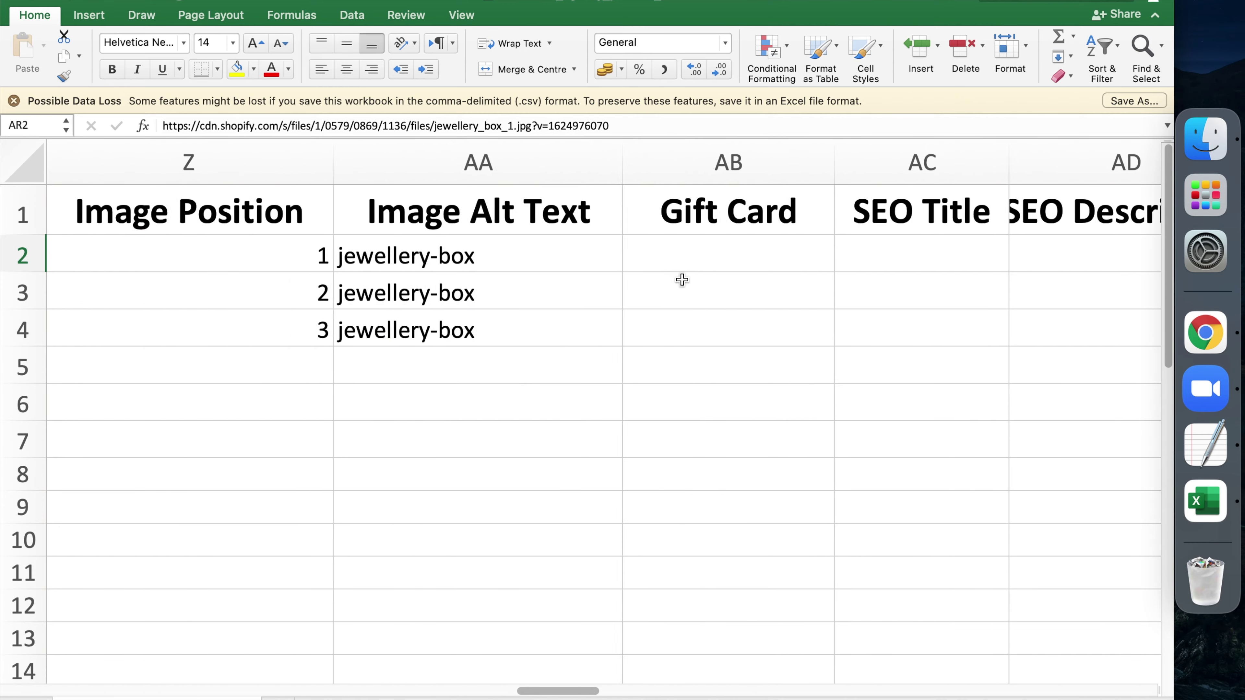
scroll(682, 280, "left", 15)
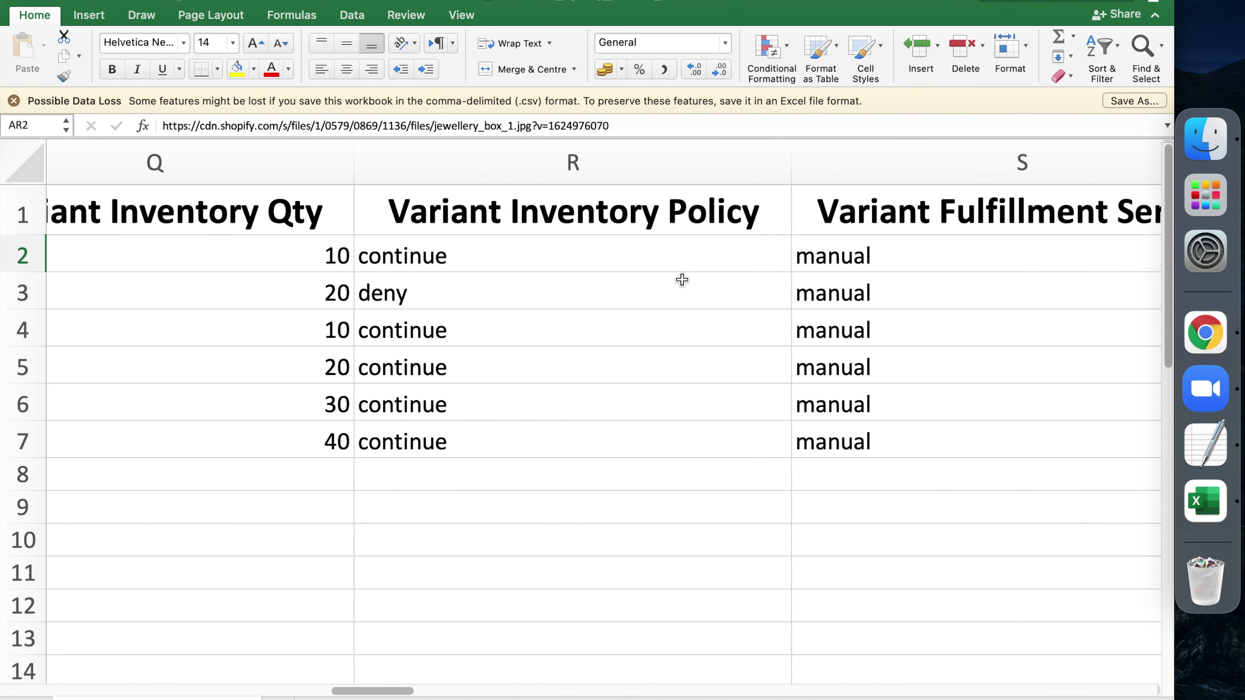
scroll(682, 279, "left", 10)
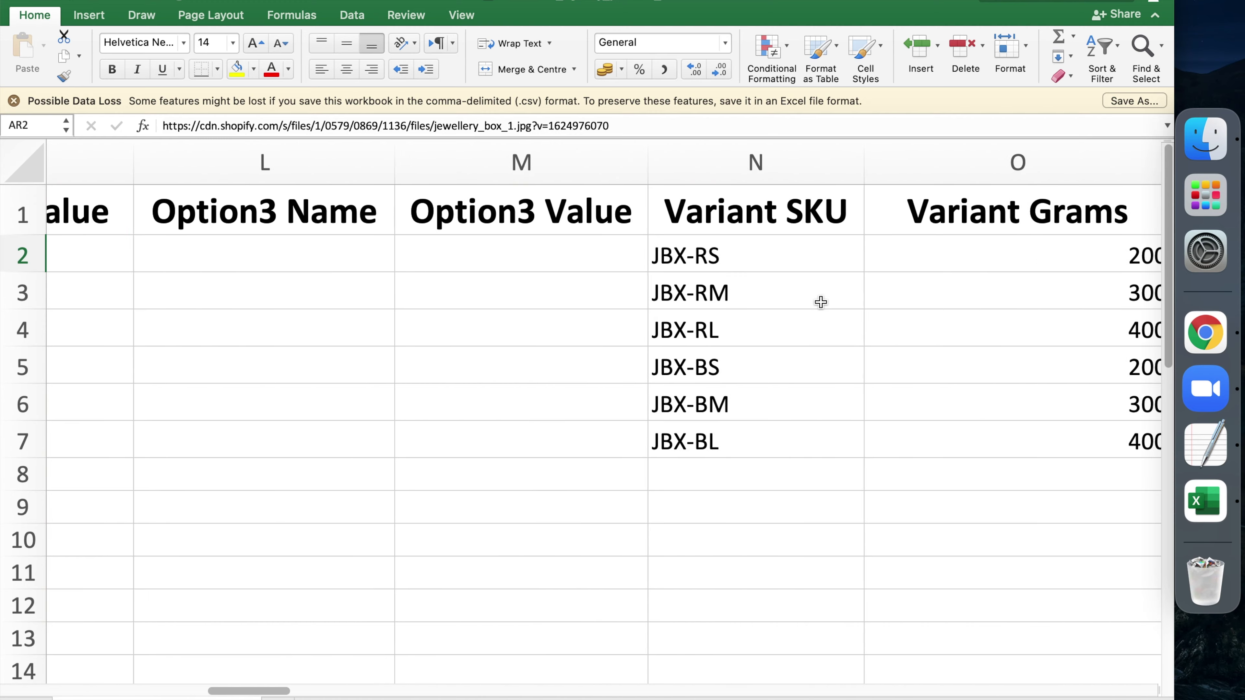
scroll(821, 302, "left", 5)
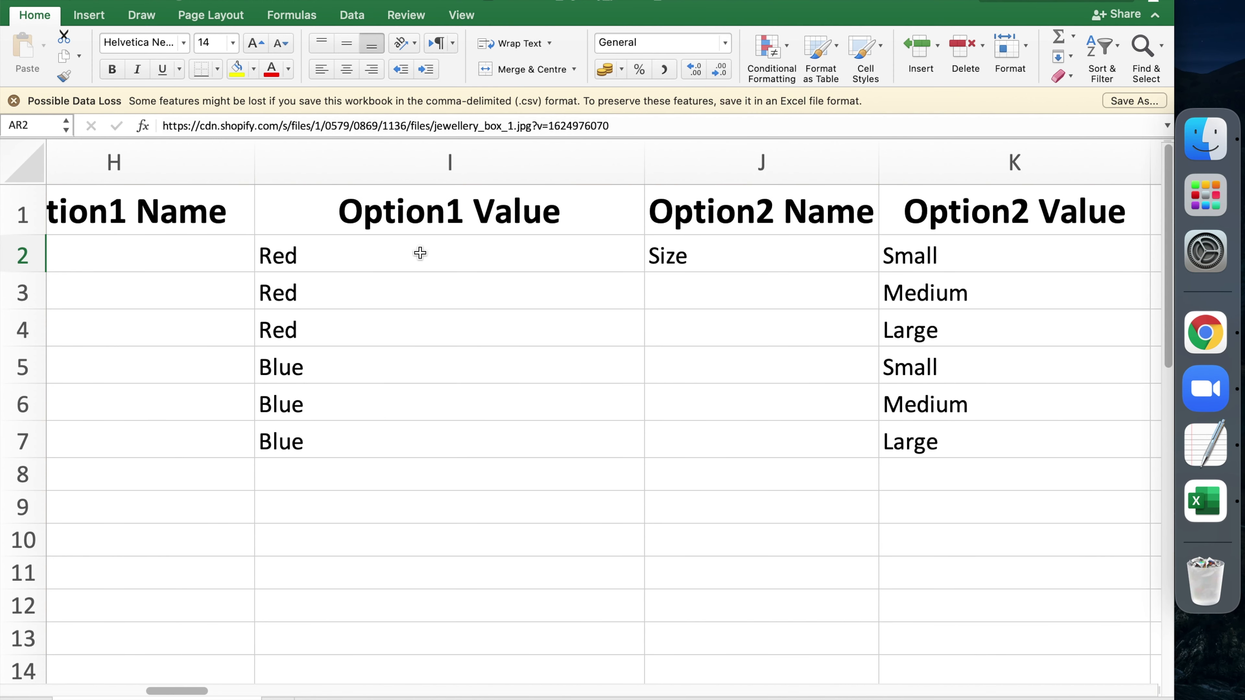
scroll(417, 250, "left", 3)
scroll(421, 253, "left", 2)
left_click(510, 258)
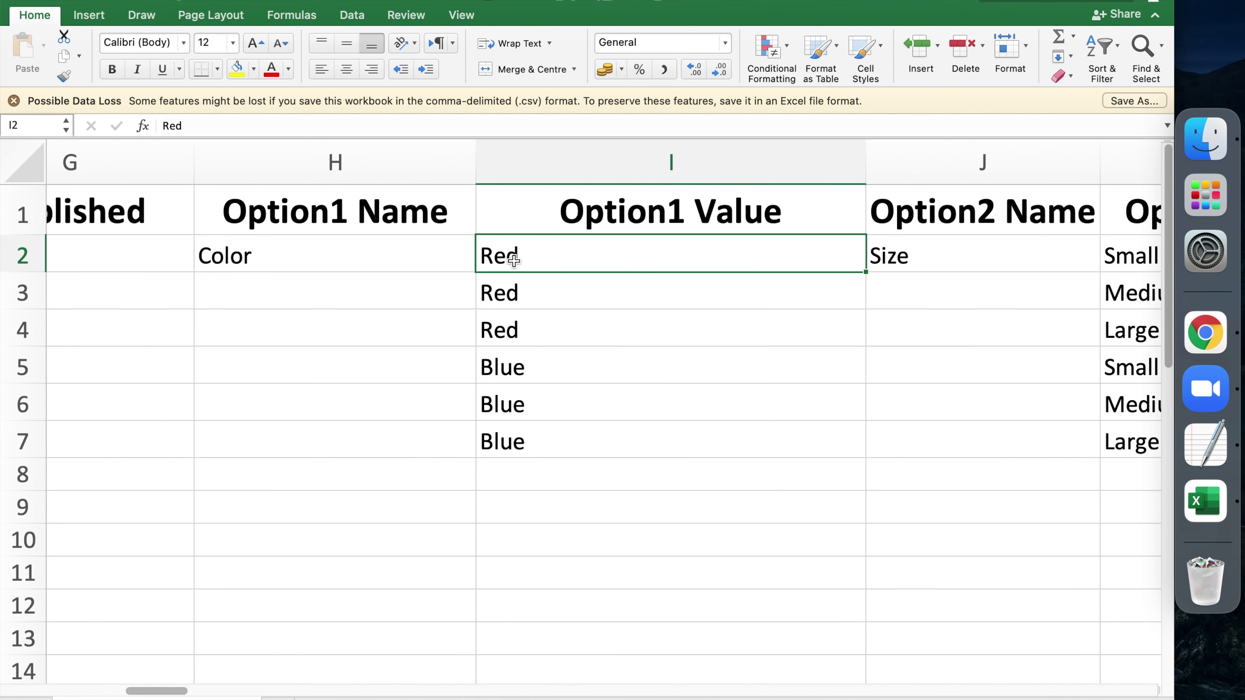
left_click(530, 335)
left_click(529, 396)
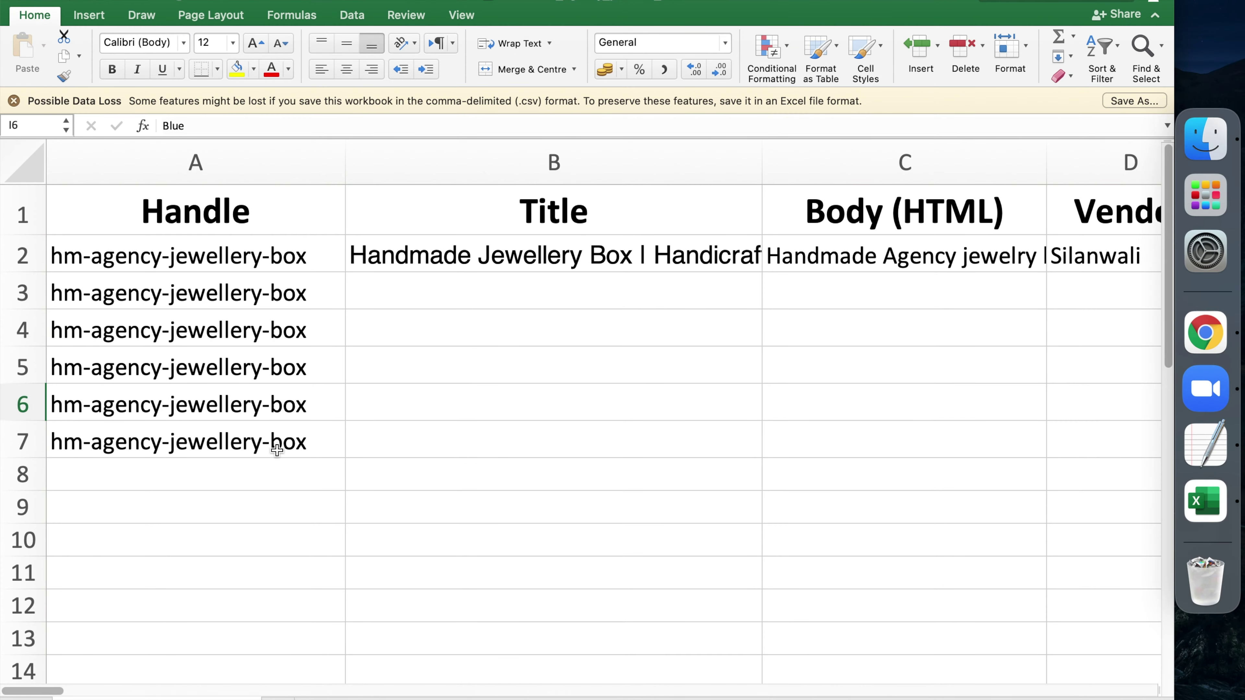
Review the Handle column and its repeated entries for the jewellery box rows
left_click(249, 214)
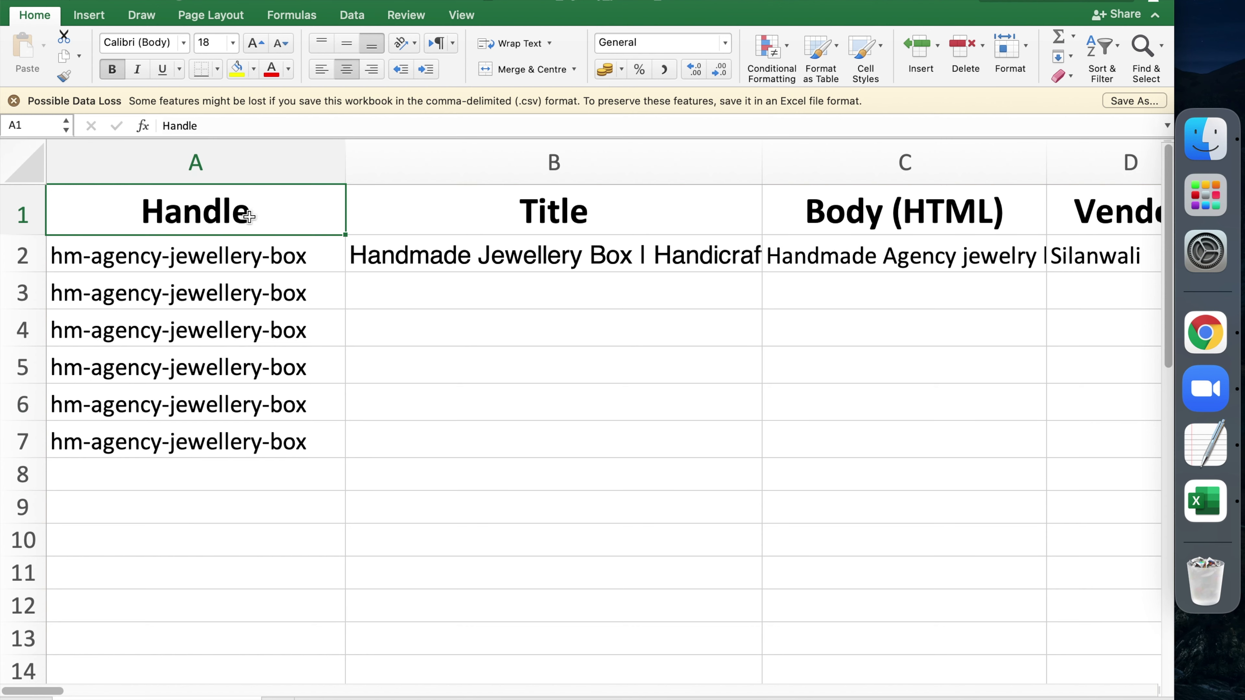
left_click(221, 408)
left_click(209, 306)
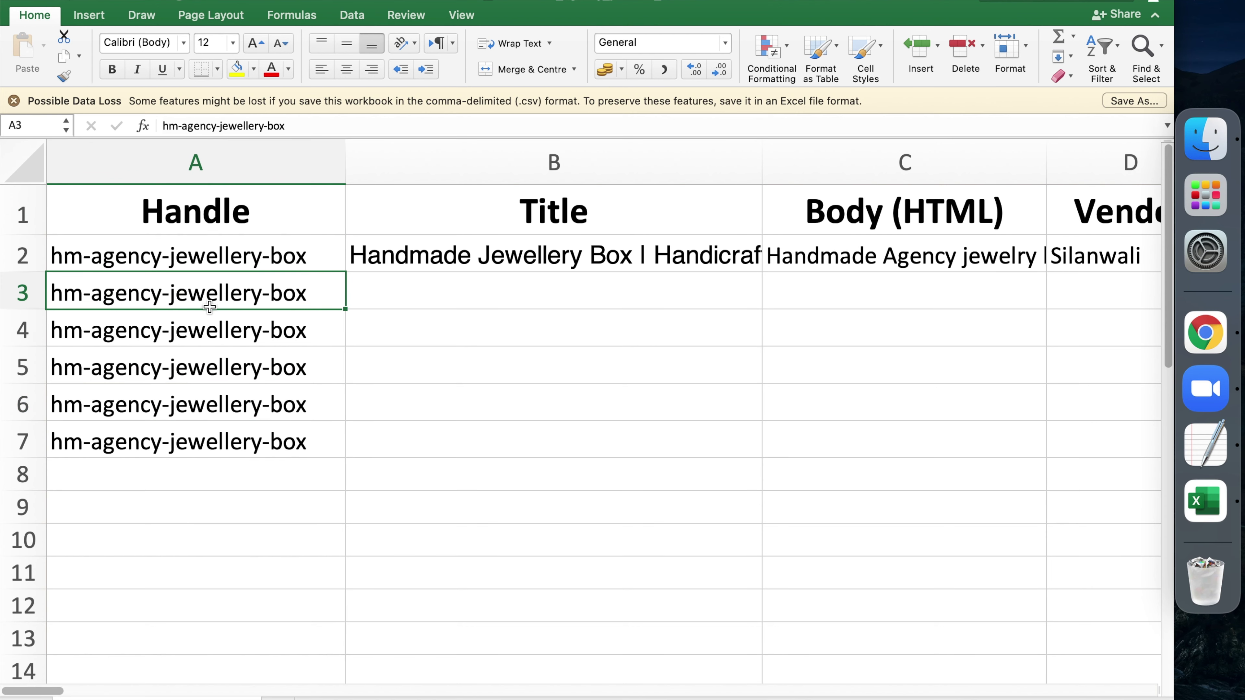
Examine the product-level columns from Title through Body (HTML), Vendor, Type and Tags to Published
left_click(403, 221)
scroll(367, 239, "right", 15)
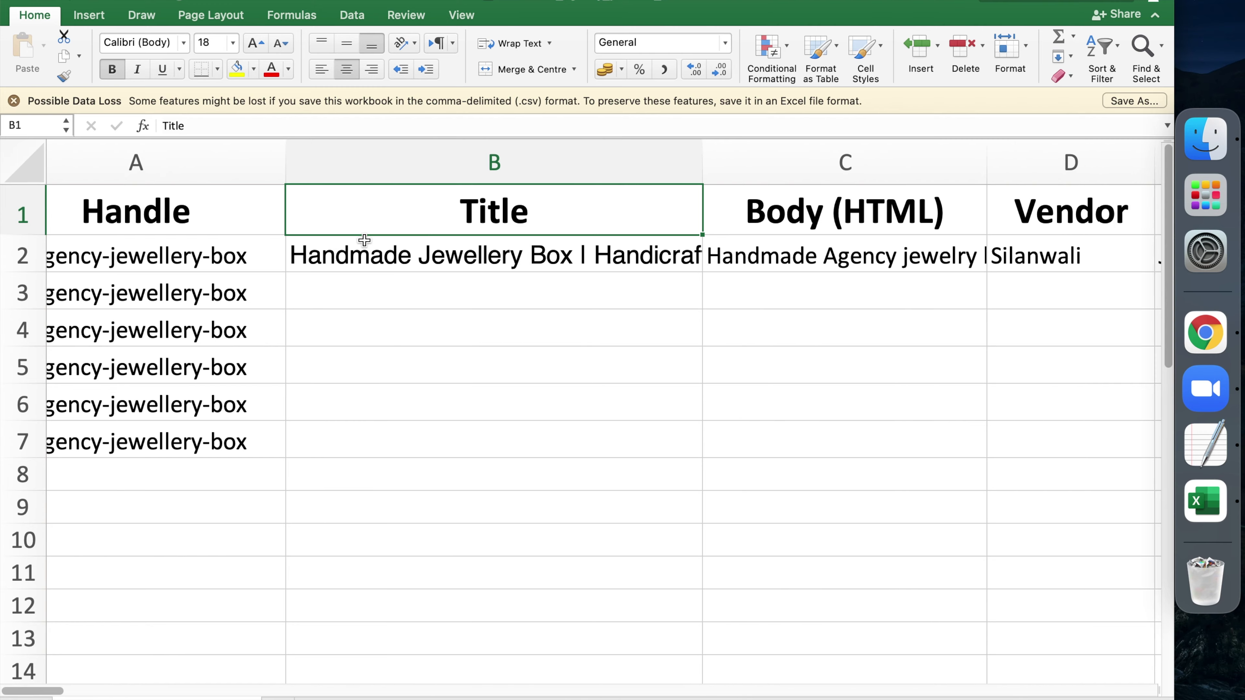
scroll(364, 241, "right", 5)
scroll(361, 242, "left", 8)
left_click(451, 216)
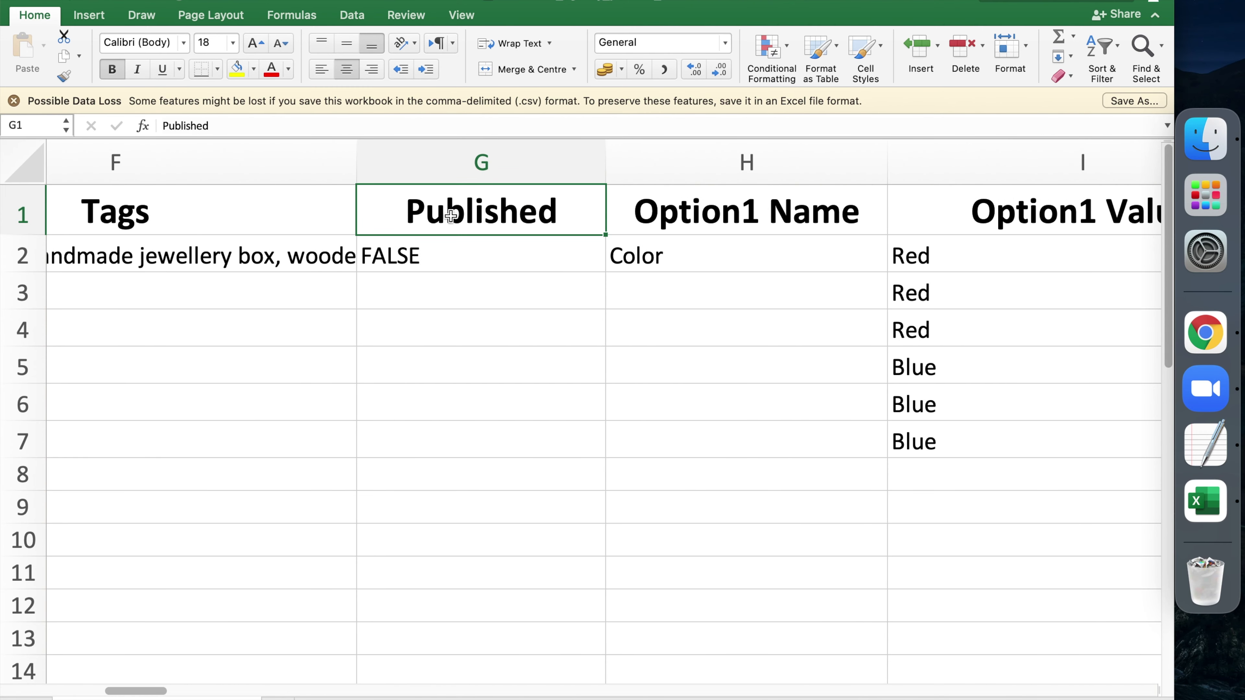
scroll(451, 216, "left", 4)
scroll(451, 216, "right", 8)
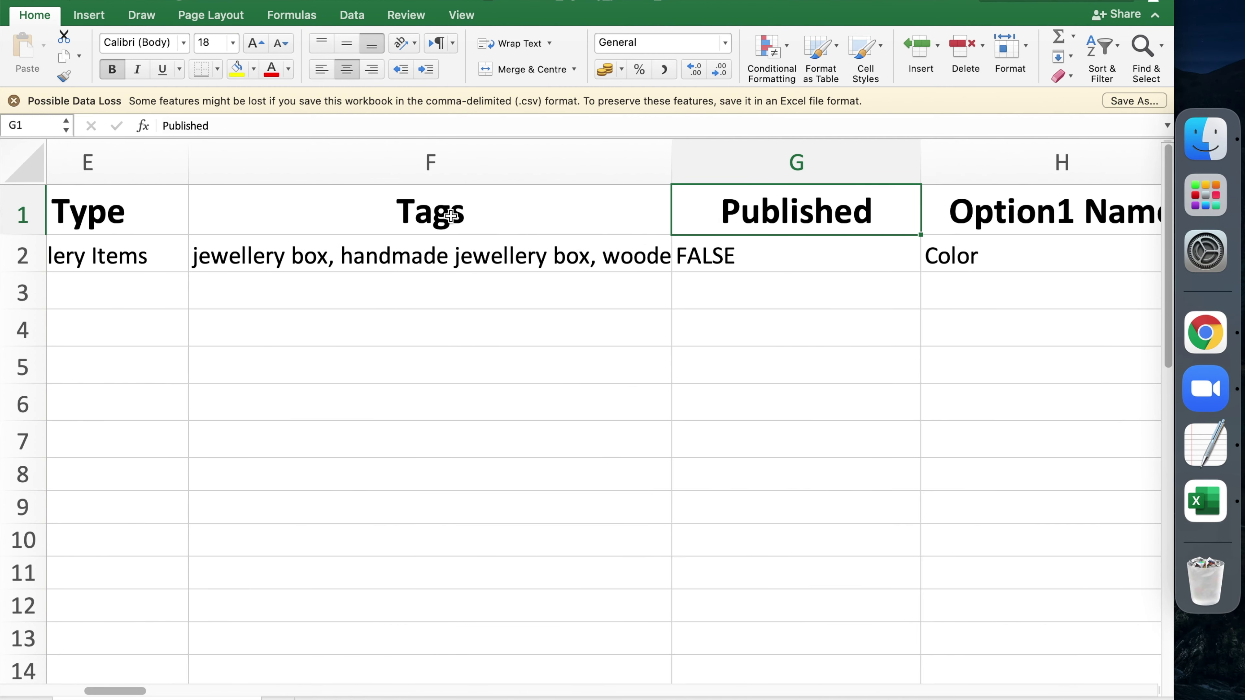
scroll(451, 216, "left", 2)
Examine the option name and value columns, then the variant price, shipping, taxable and barcode columns
left_click(256, 200)
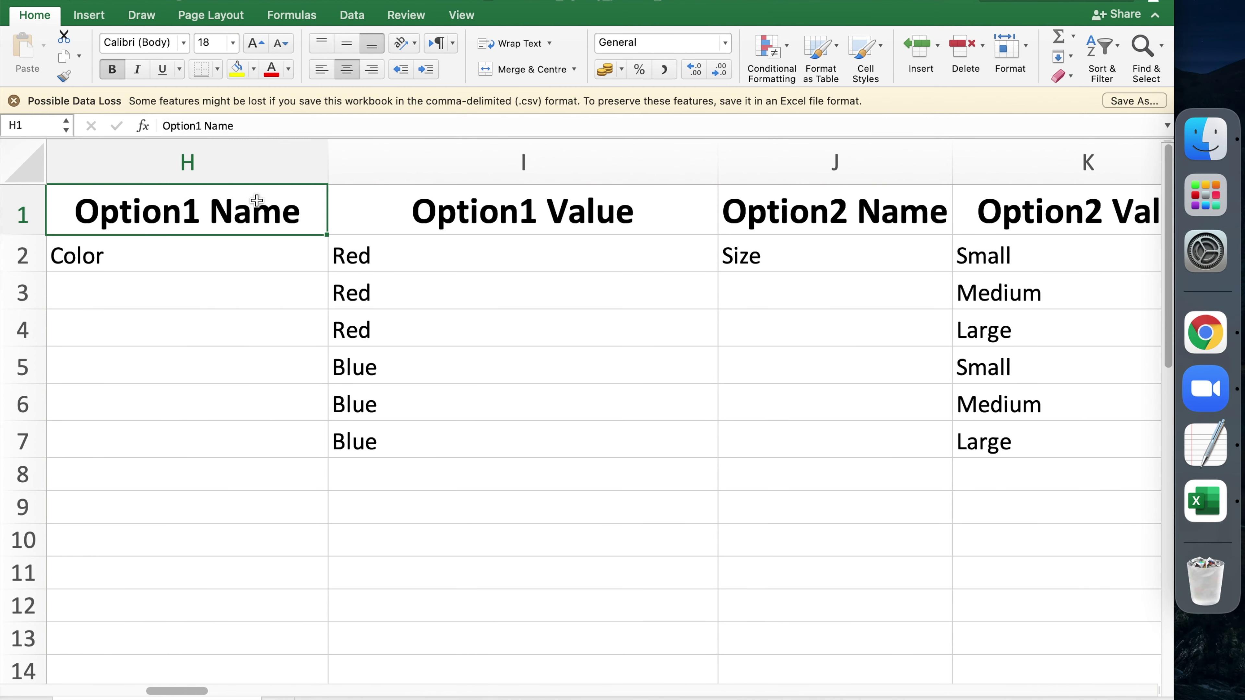
scroll(592, 256, "right", 15)
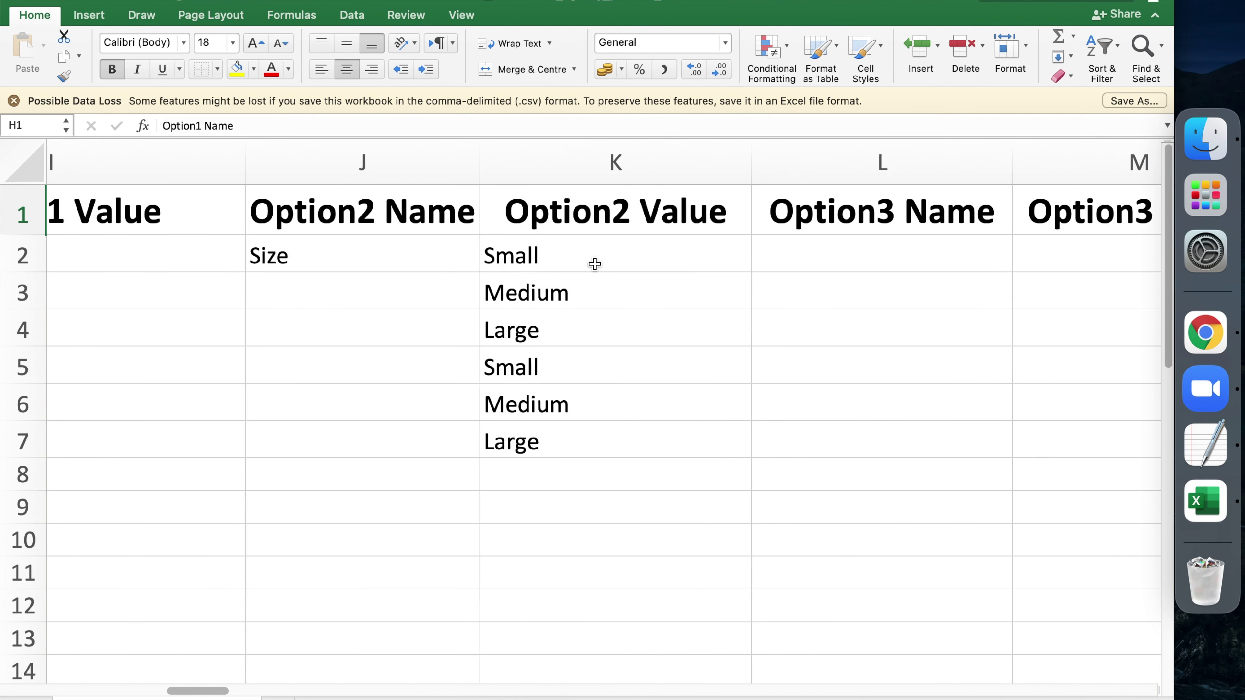
scroll(595, 264, "right", 6)
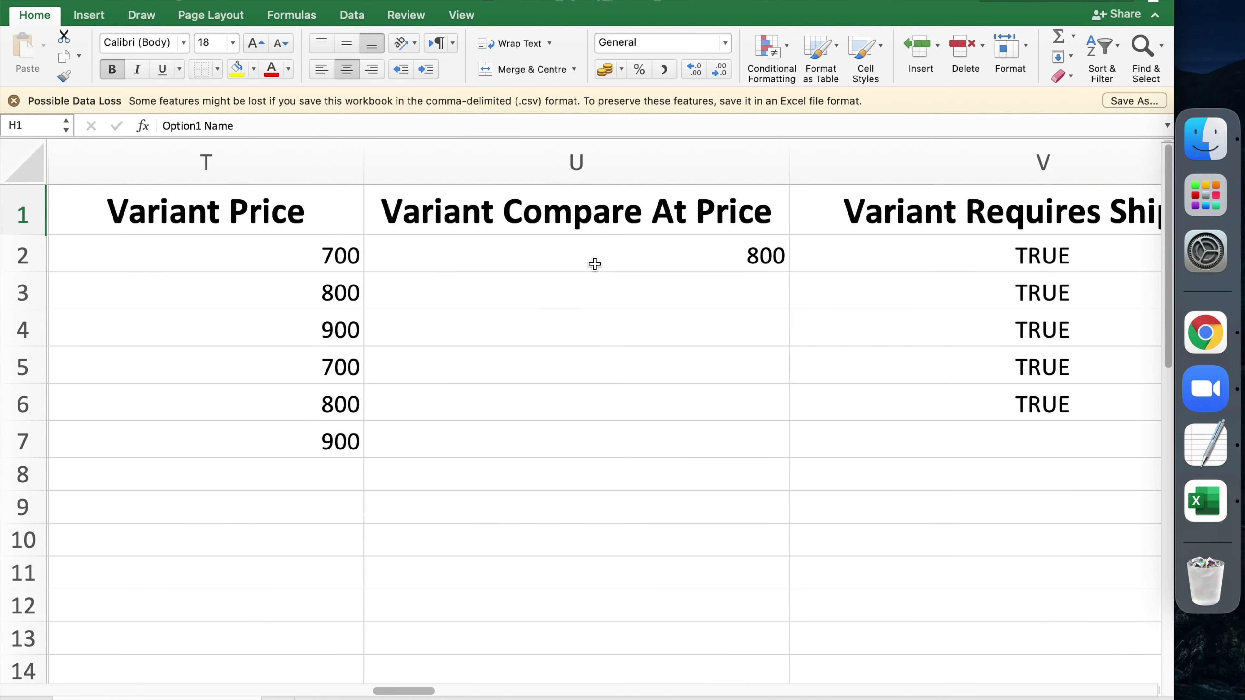
scroll(595, 264, "right", 4)
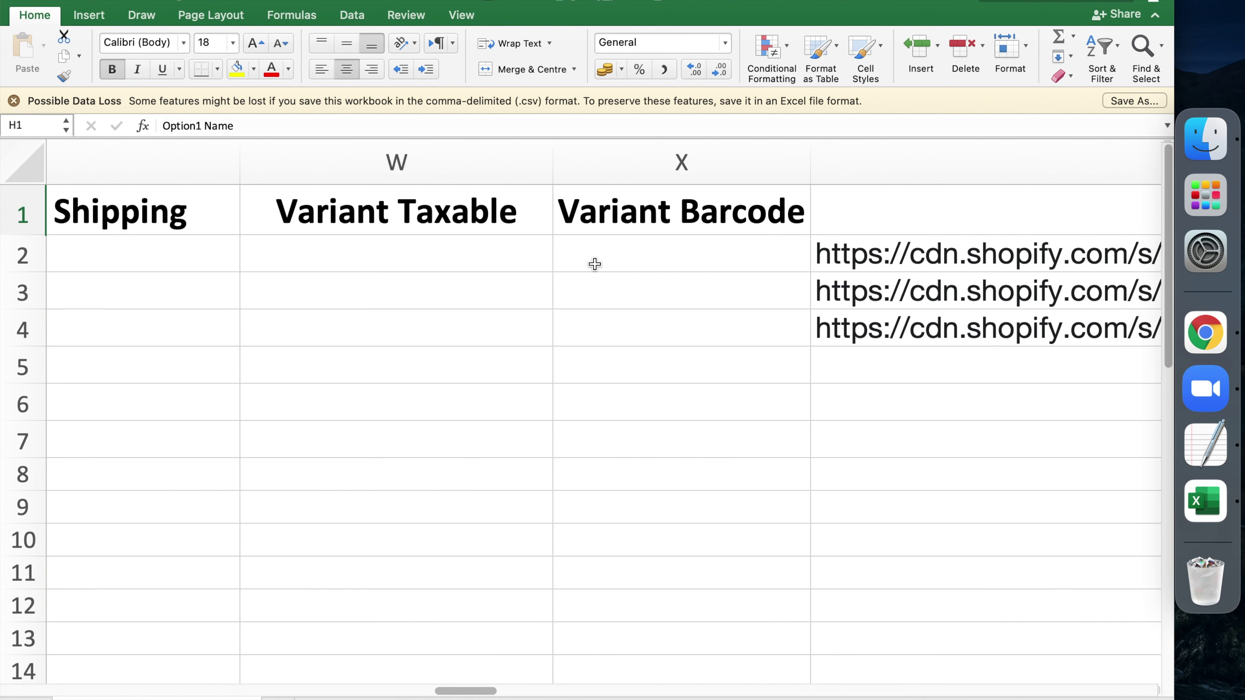
left_click(657, 203)
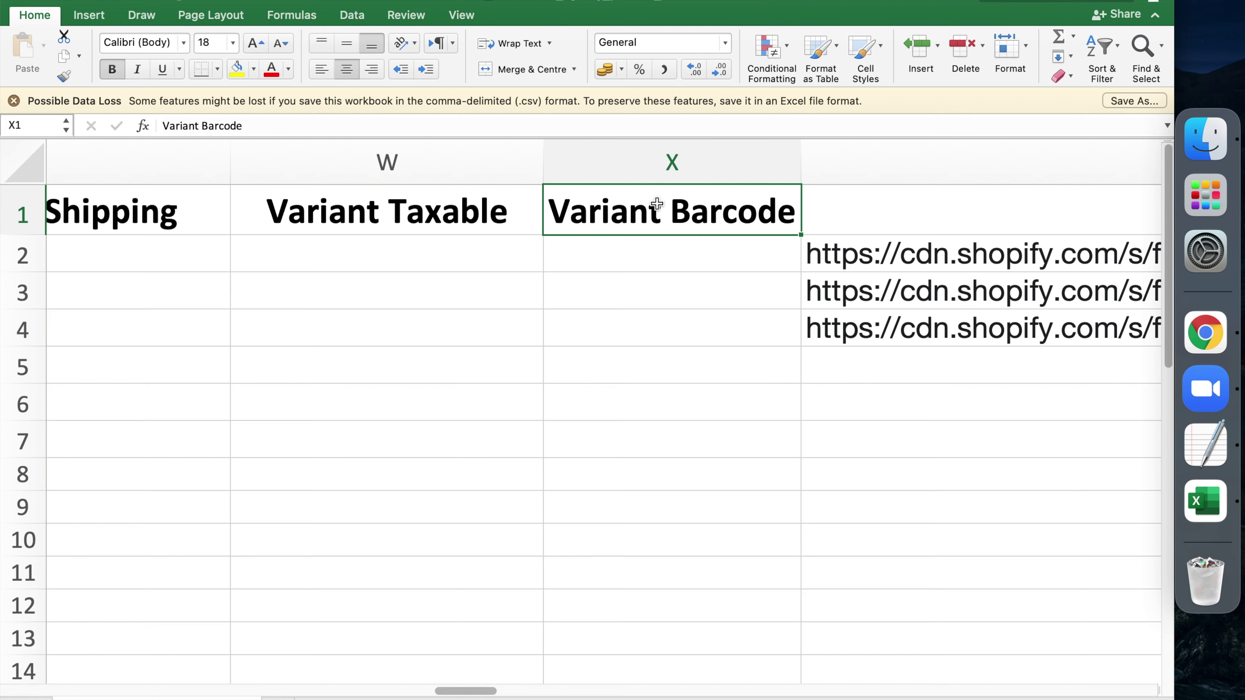
Examine the Image Src and Image Position columns, then Variant Image, Variant Weight Unit, Variant Tax Code and Status
scroll(650, 287, "right", 10)
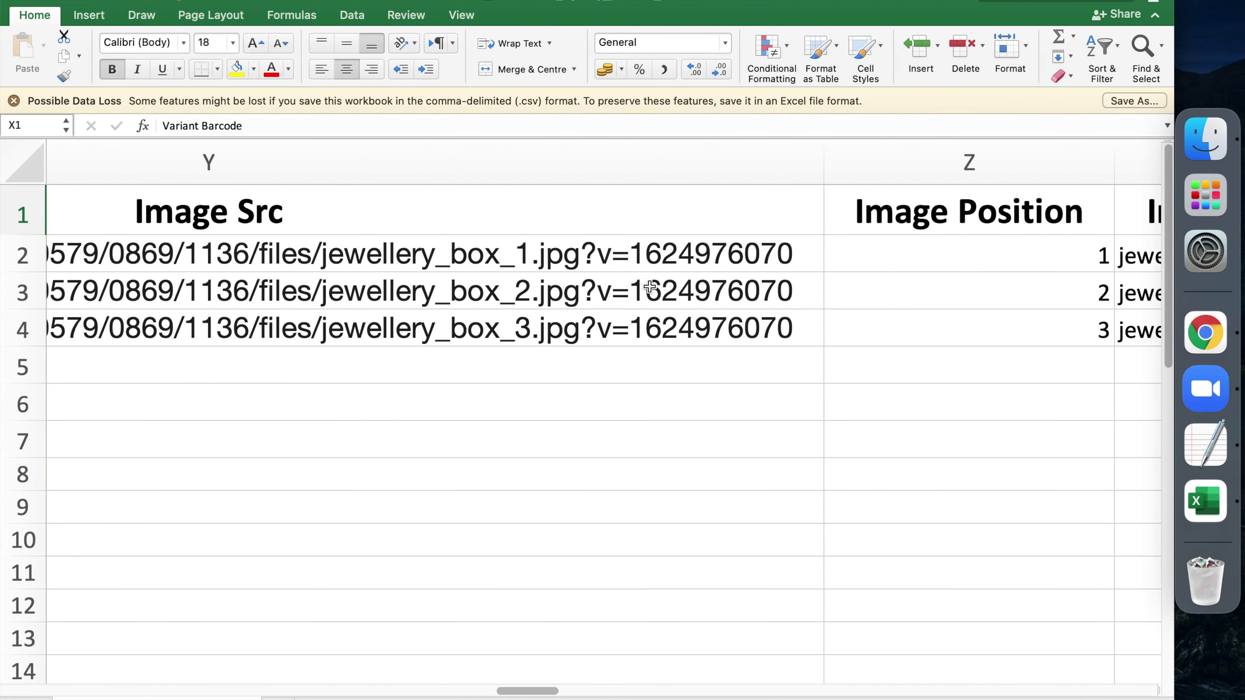
scroll(649, 286, "right", 10)
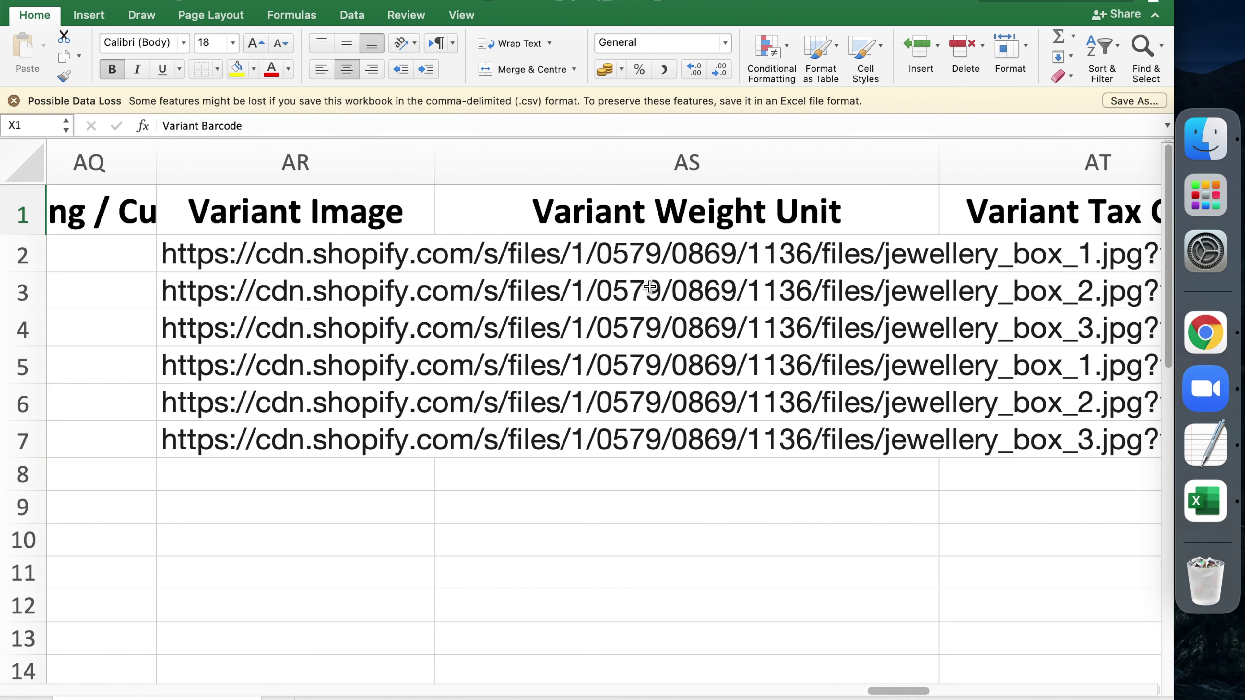
left_click(251, 221)
left_click(528, 217)
left_click(946, 203)
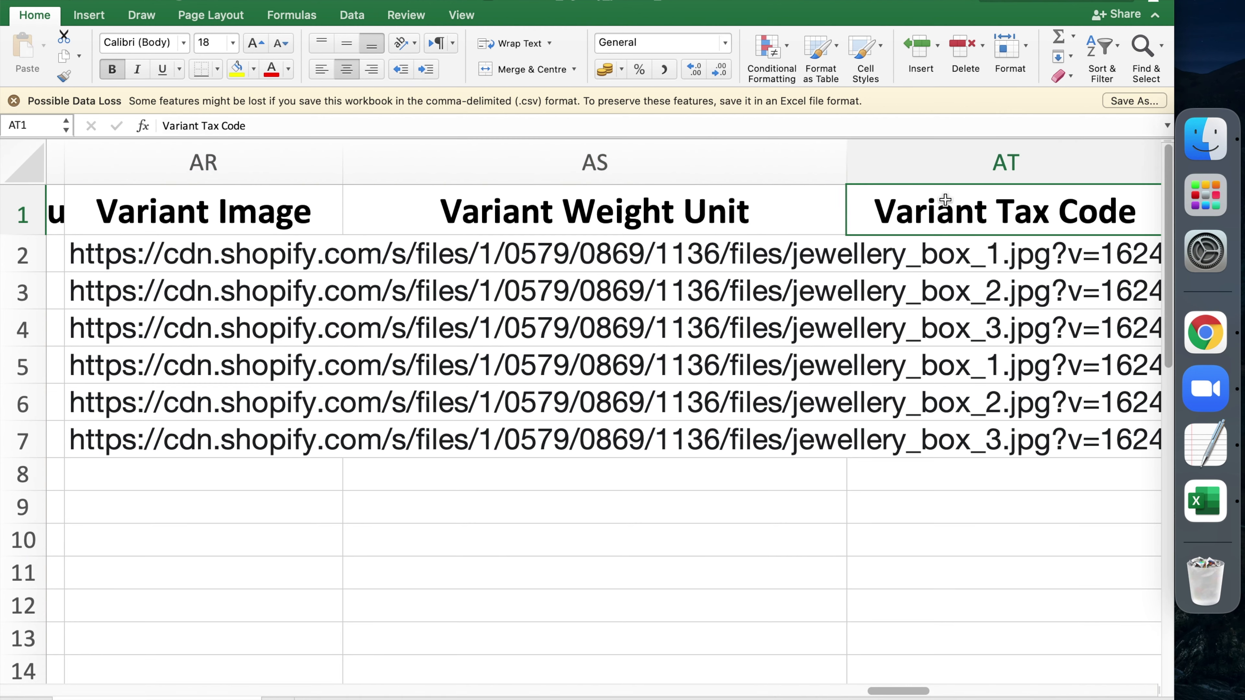
scroll(945, 203, "right", 5)
left_click(644, 227)
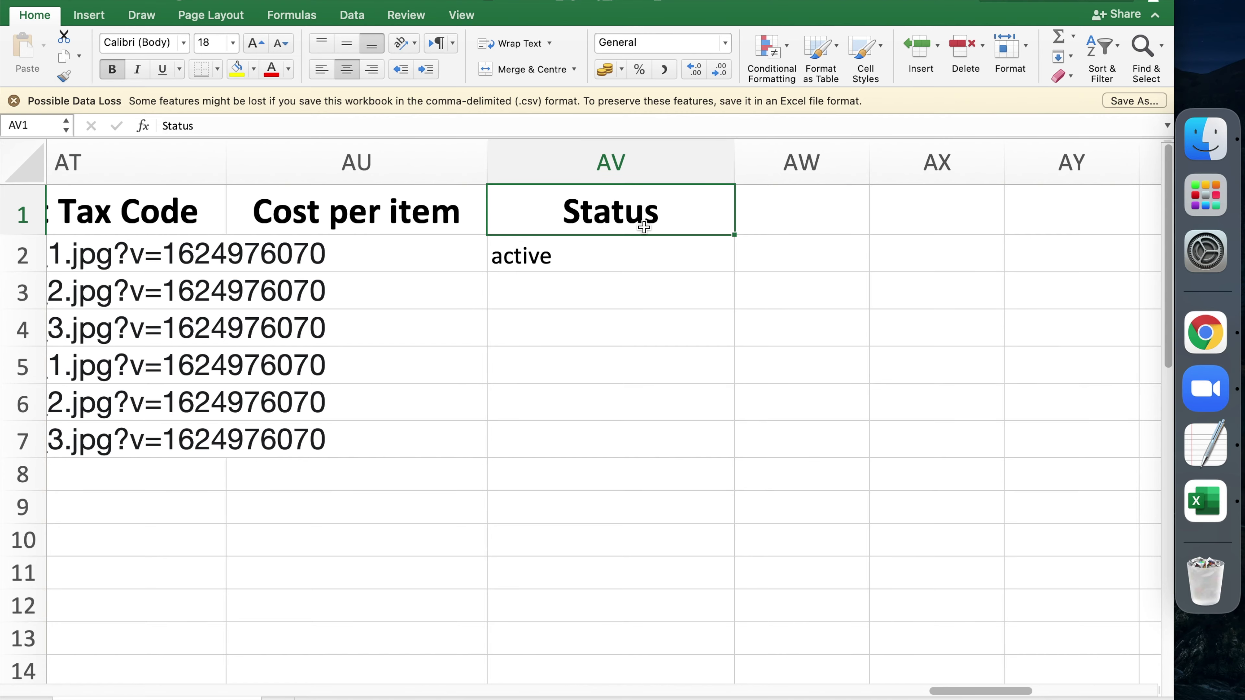
Return to the Handle column and check the rows beneath the last jewellery box entry, starting at cell A8
scroll(644, 227, "left", 15)
scroll(644, 227, "left", 10)
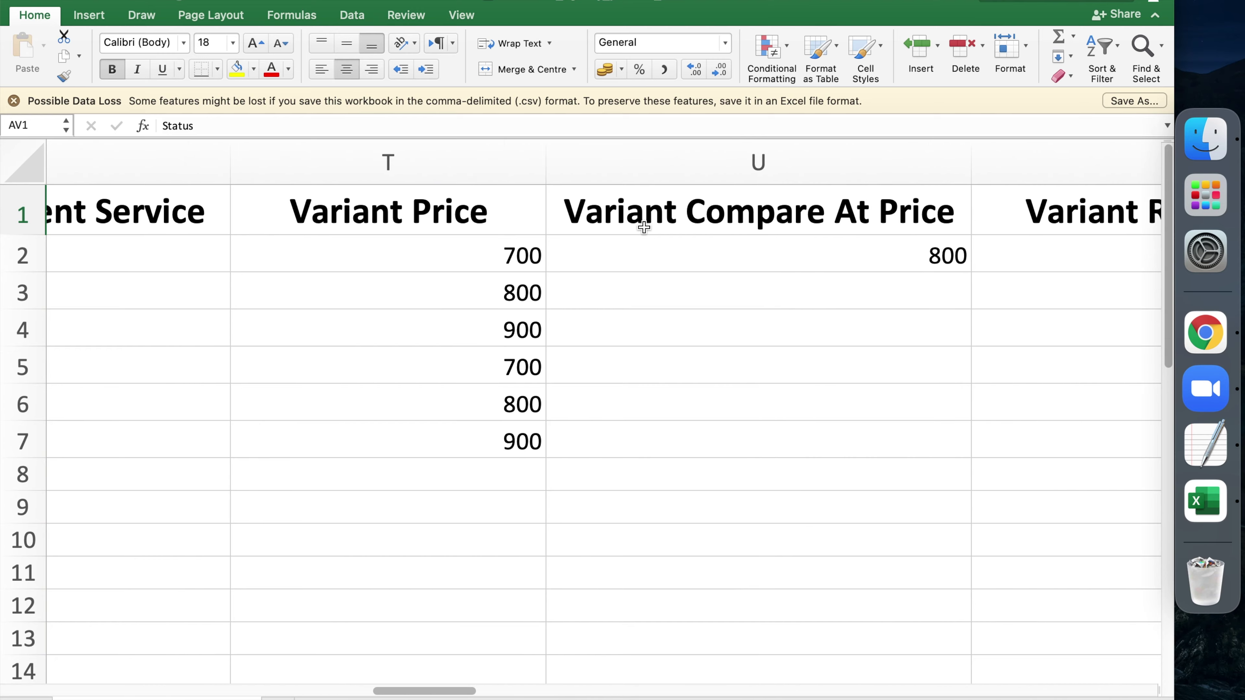
scroll(643, 227, "left", 15)
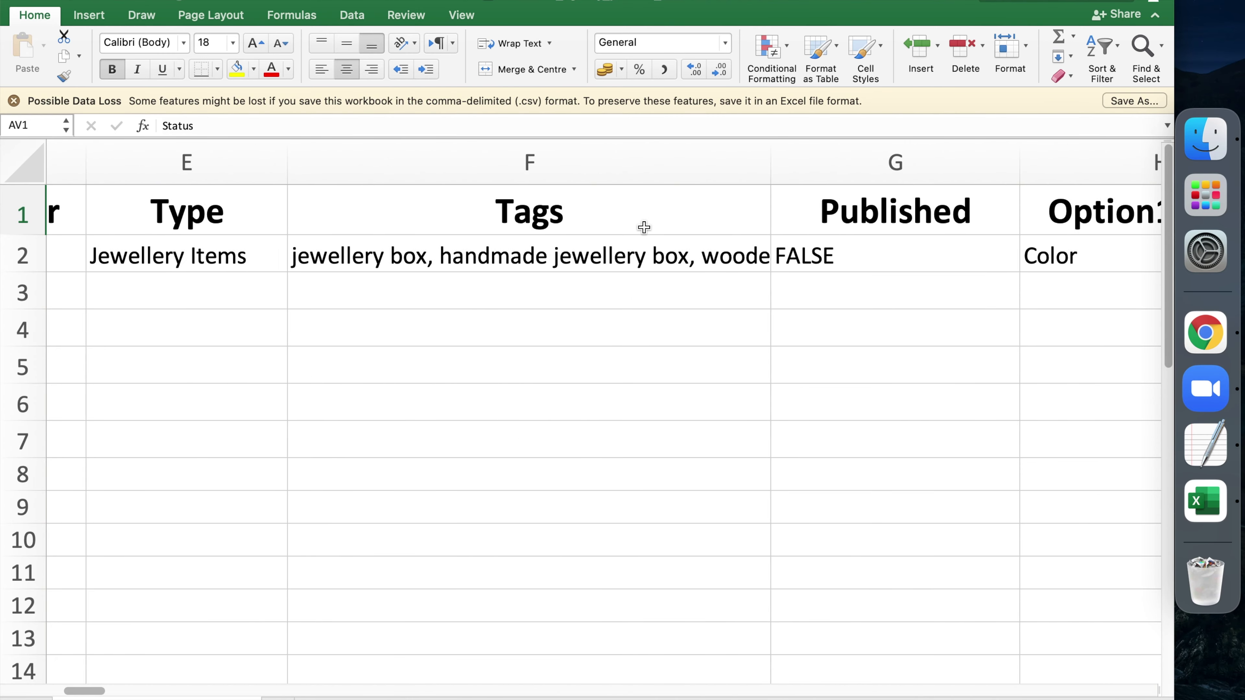
scroll(644, 227, "left", 5)
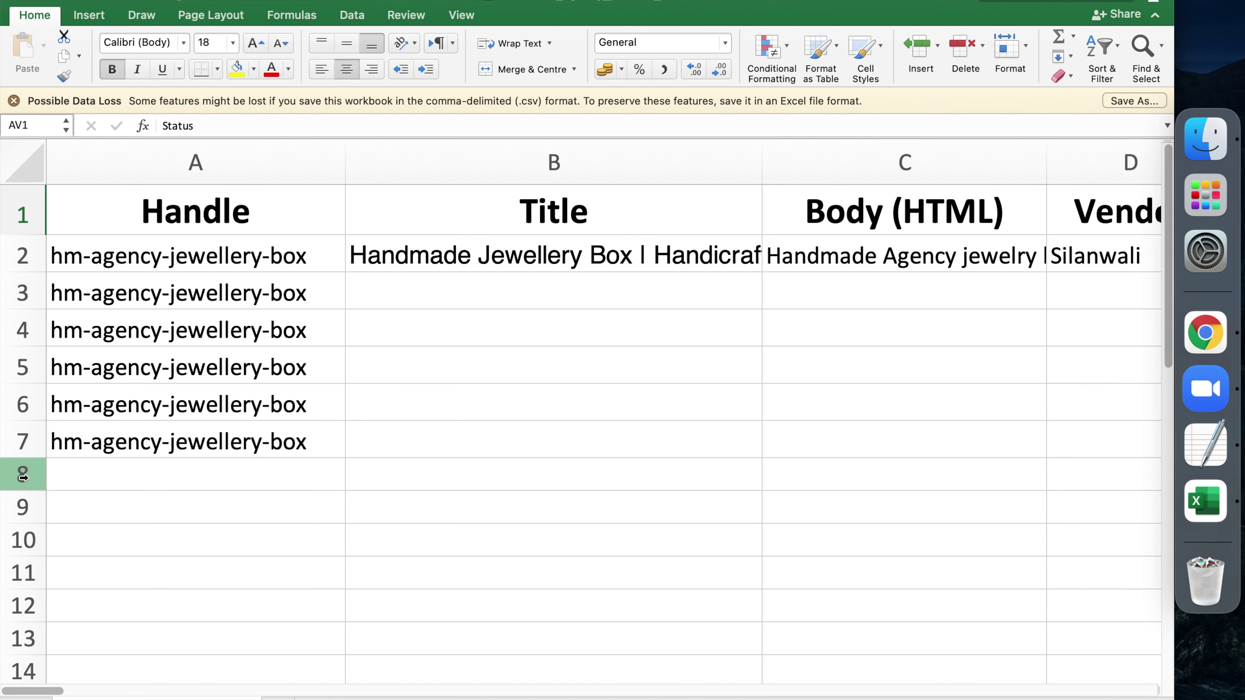
left_click(101, 474)
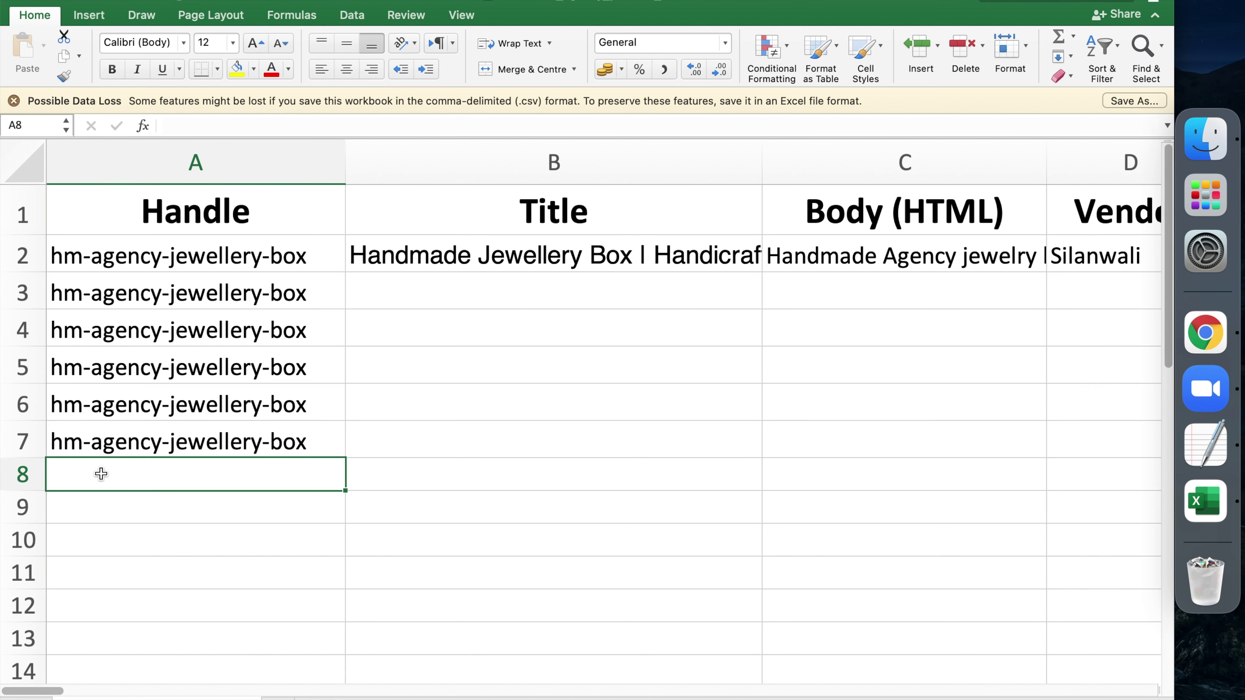
scroll(101, 474, "down", 9)
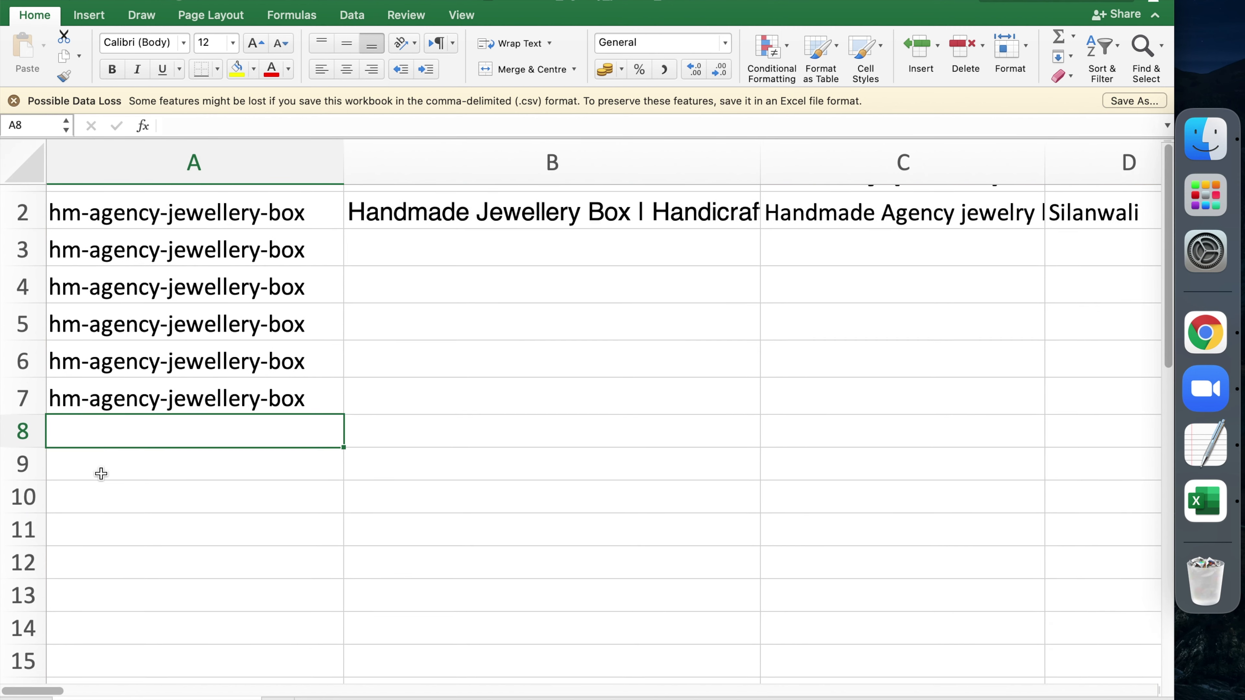
scroll(101, 473, "down", 7)
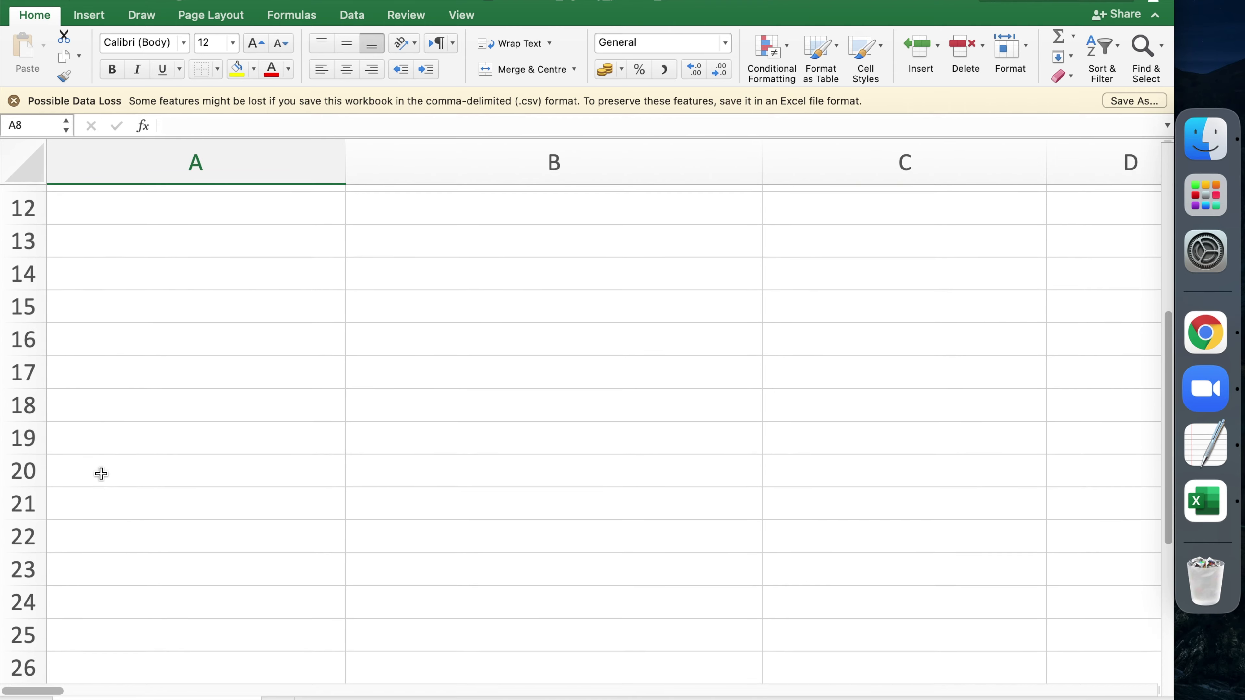
scroll(101, 474, "up", 10)
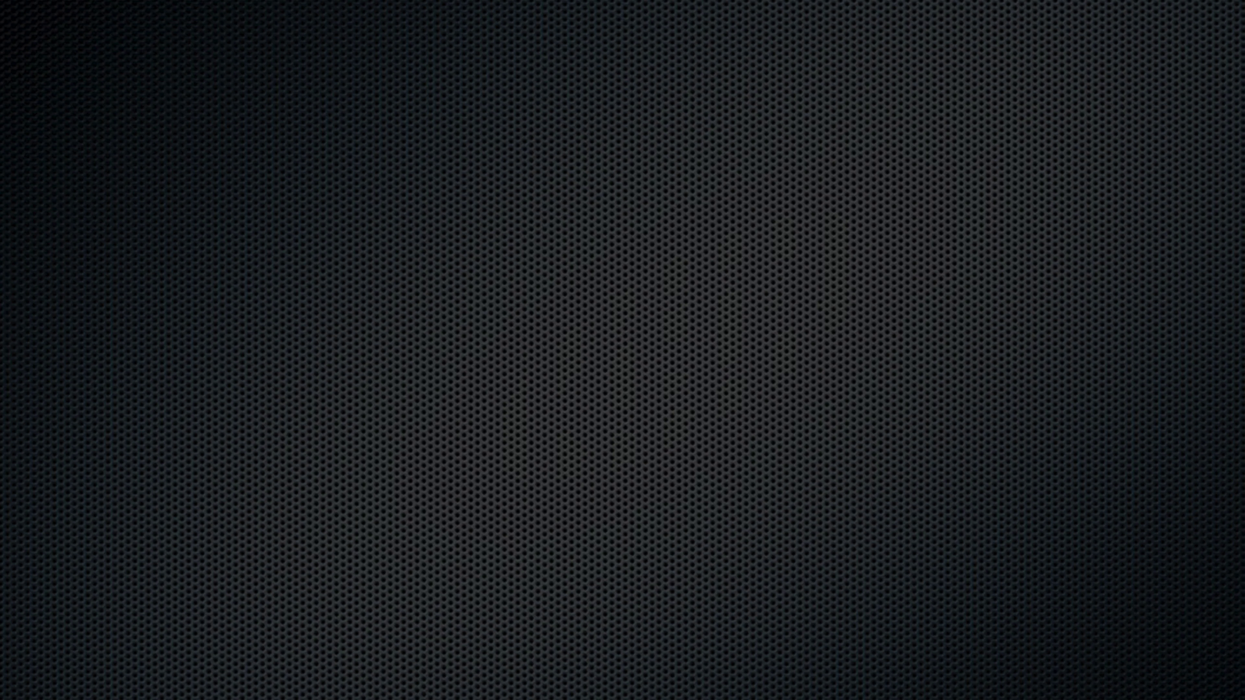